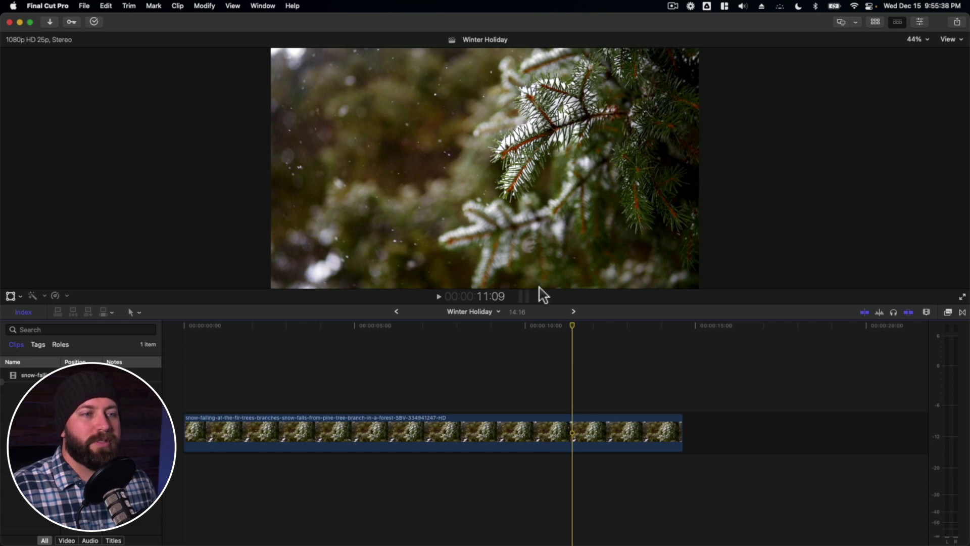
- Scrub through the fir-branch clip to preview the snowfall
{"action": "left_click", "coordinate": [453, 329]}
{"action": "left_click", "coordinate": [472, 329]}
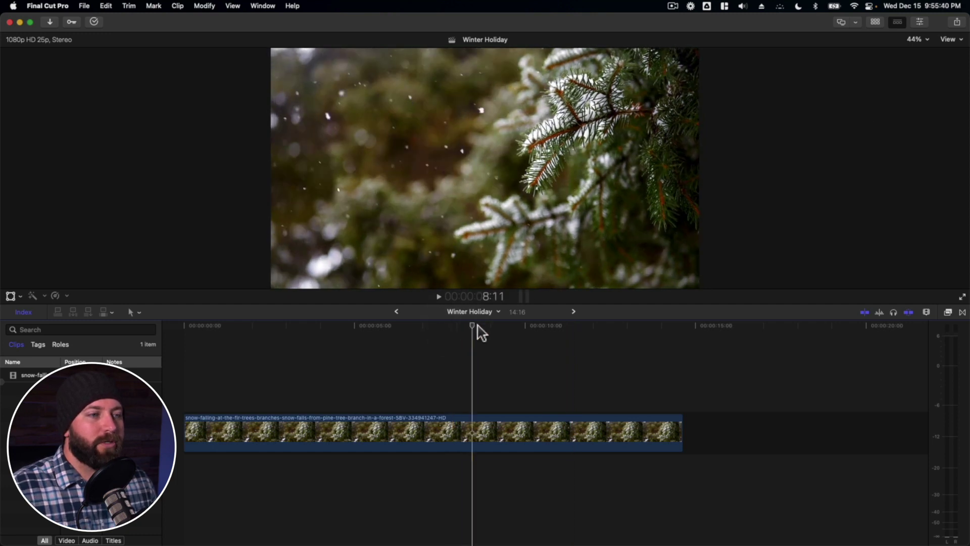
{"action": "mouse_move", "coordinate": [479, 331]}
{"action": "left_mouse_down"}
{"action": "mouse_move", "coordinate": [312, 336]}
{"action": "mouse_move", "coordinate": [476, 346]}
{"action": "left_mouse_up"}
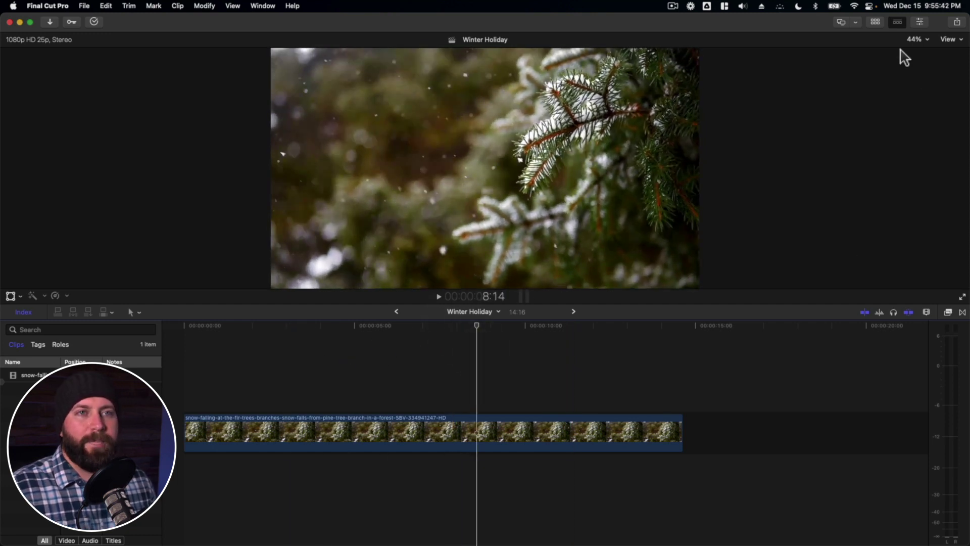
- Browse Lower Thirds to the Nature group and place the Bug title above the fir clip
{"action": "left_click", "coordinate": [875, 22]}
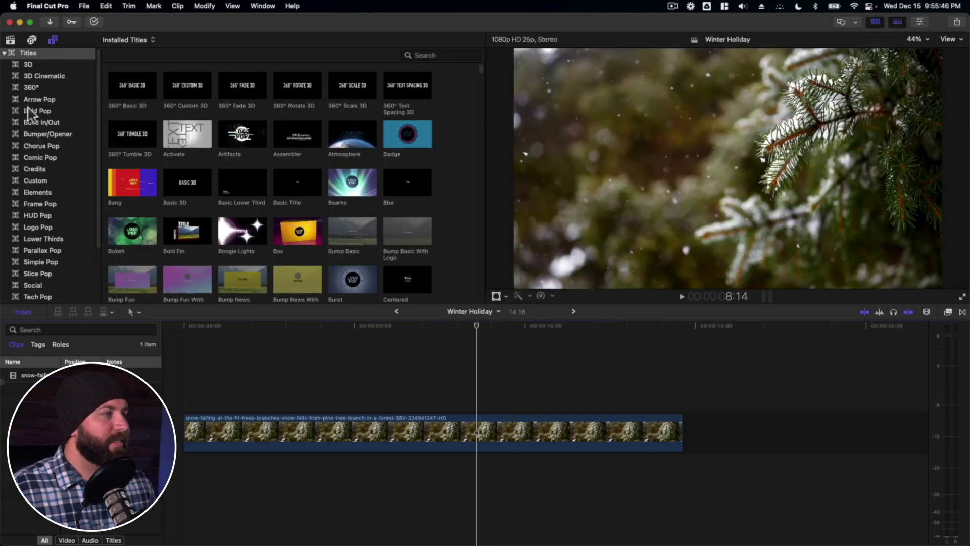
{"action": "left_click", "coordinate": [43, 239]}
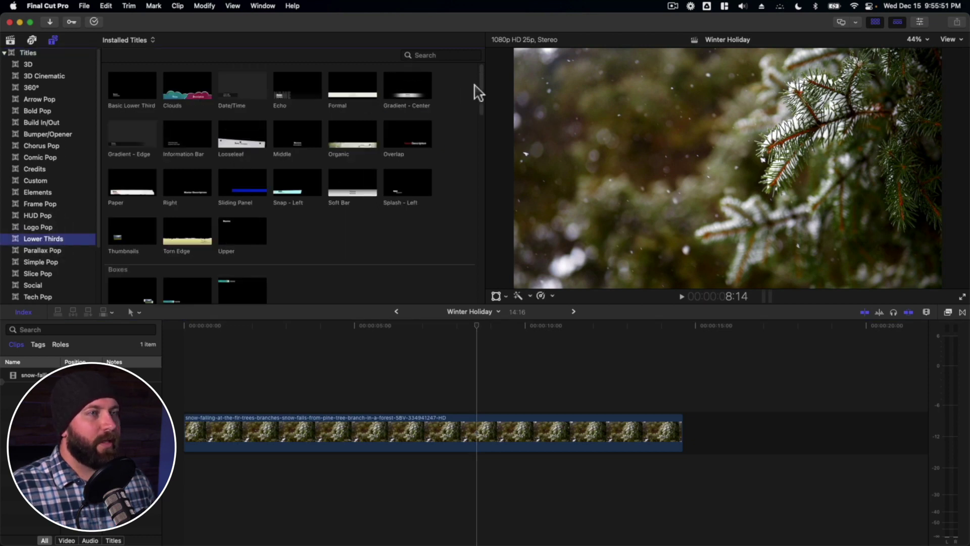
{"action": "left_click_drag", "start_coordinate": [483, 91], "coordinate": [479, 233]}
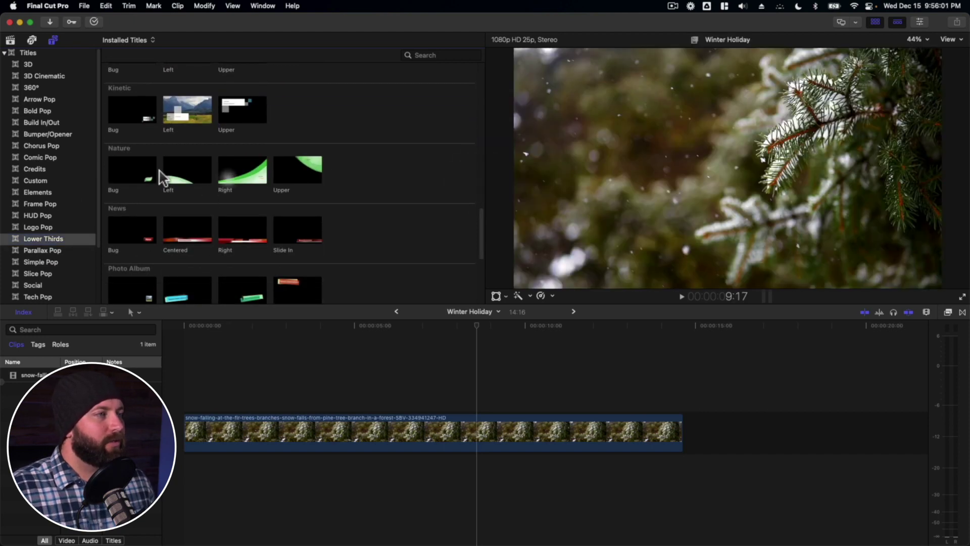
{"action": "left_click_drag", "start_coordinate": [154, 173], "coordinate": [188, 394]}
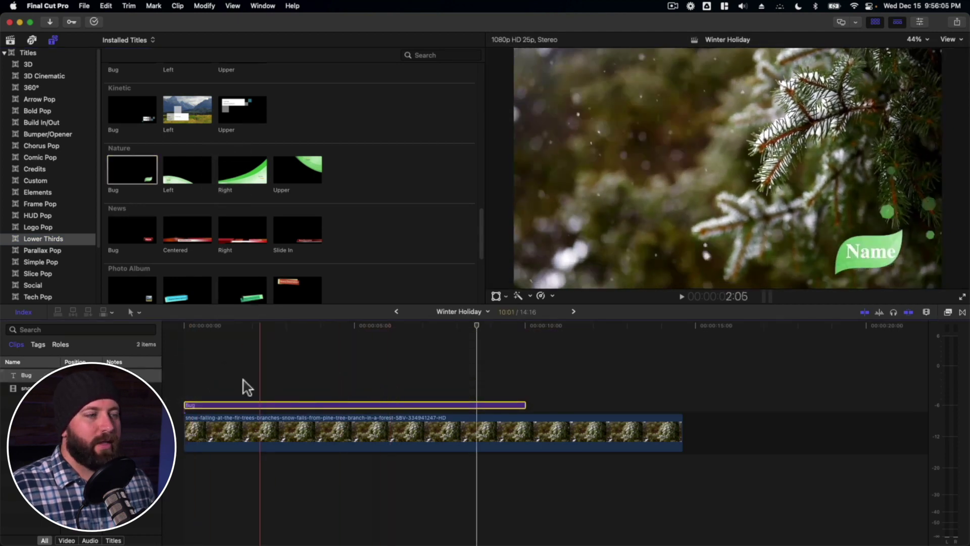
- Play the new Bug title from the timeline start, then select its clip
{"action": "left_click", "coordinate": [180, 387]}
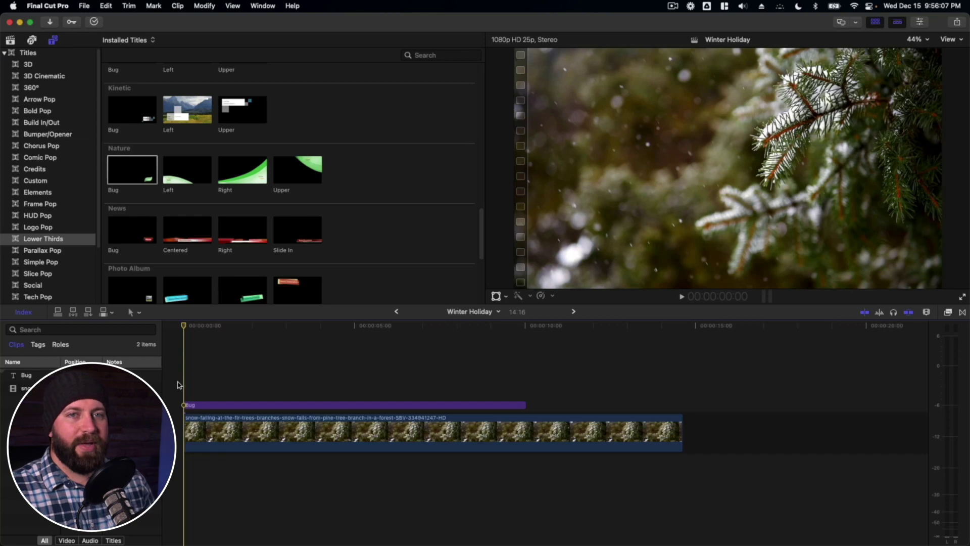
{"action": "key", "text": "space"}
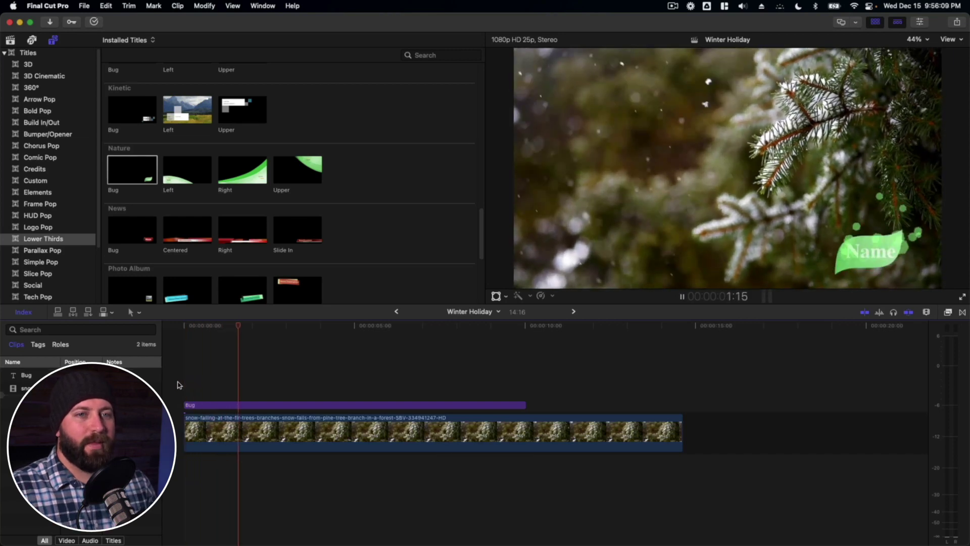
{"action": "key", "text": "space"}
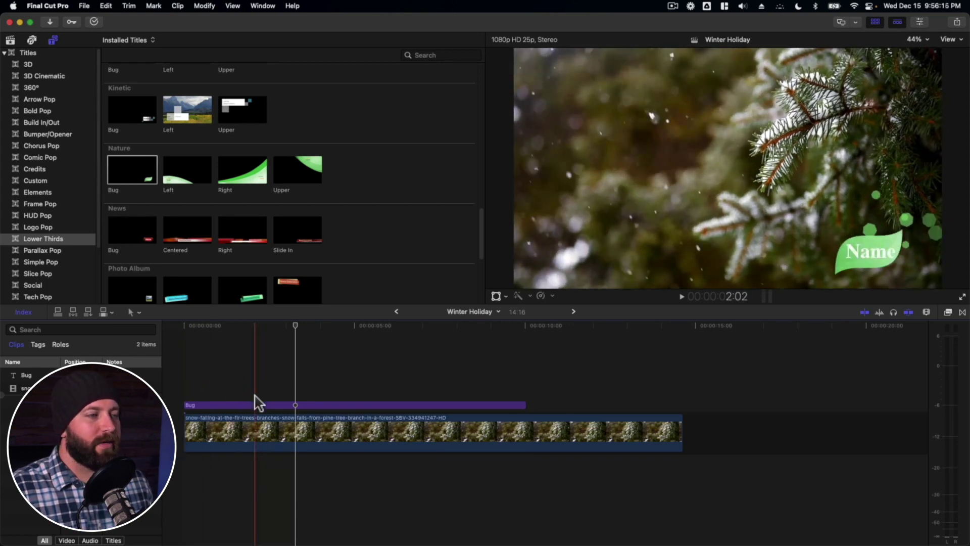
{"action": "left_click", "coordinate": [258, 404]}
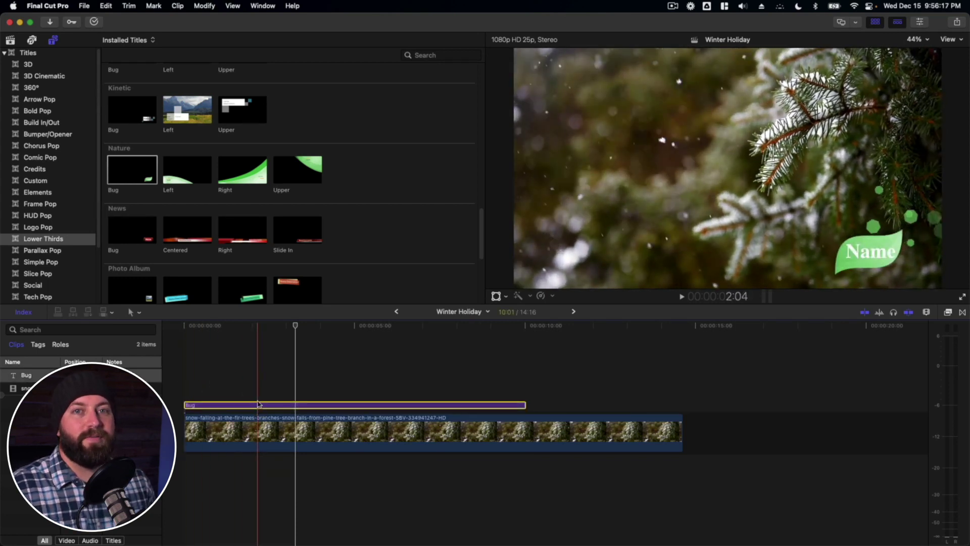
- Close the titles library, open the Bug title's Inspector, and toggle build-in animation off and on
{"action": "left_click", "coordinate": [876, 22]}
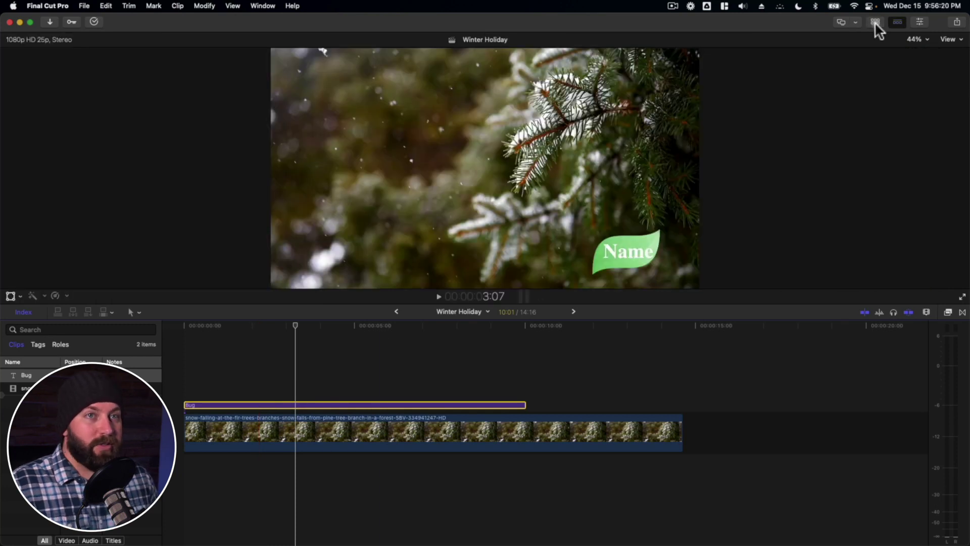
{"action": "left_click", "coordinate": [920, 22]}
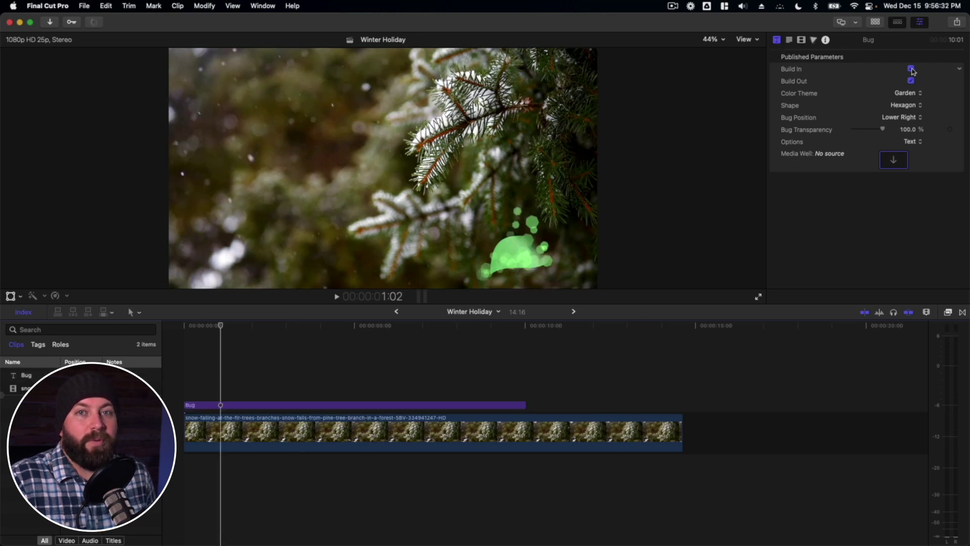
{"action": "left_click", "coordinate": [911, 68]}
{"action": "left_click", "coordinate": [911, 68]}
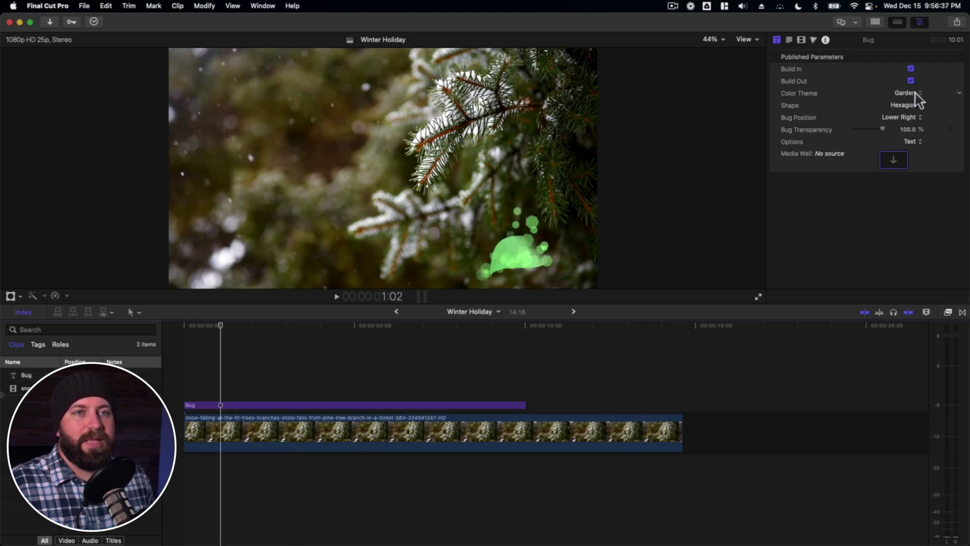
- Try the Rose, Maple, Chocolate and Ocean colour themes, settling on Snow
{"action": "left_click", "coordinate": [915, 92]}
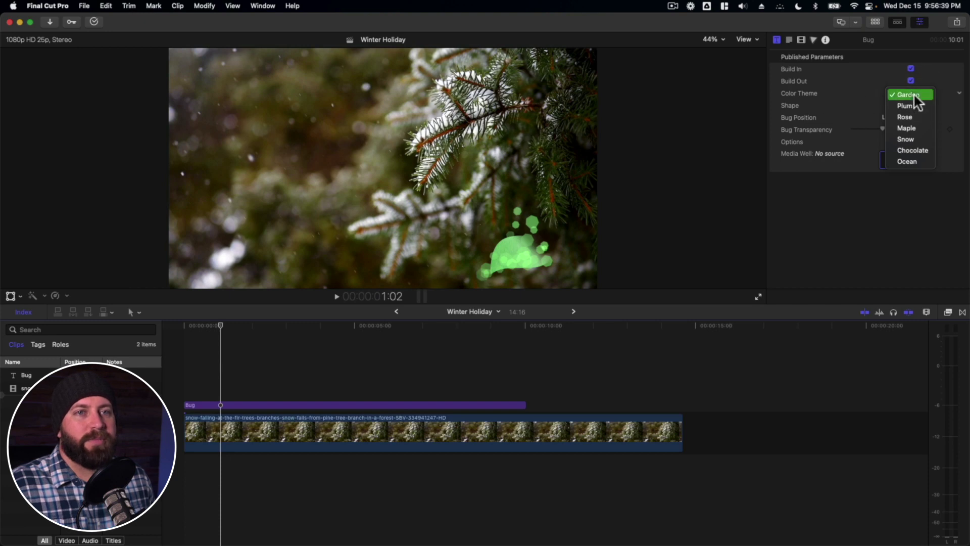
{"action": "left_click", "coordinate": [905, 117]}
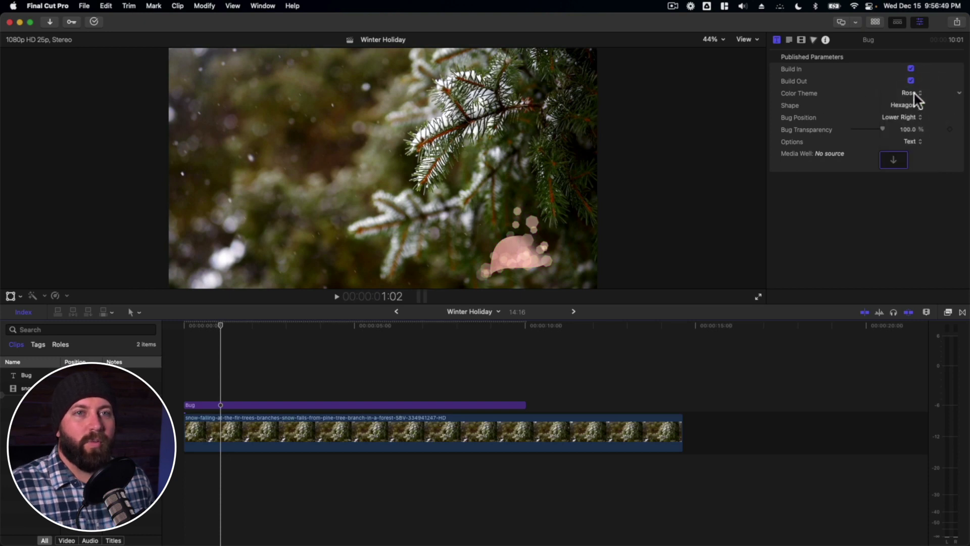
{"action": "left_click", "coordinate": [914, 92]}
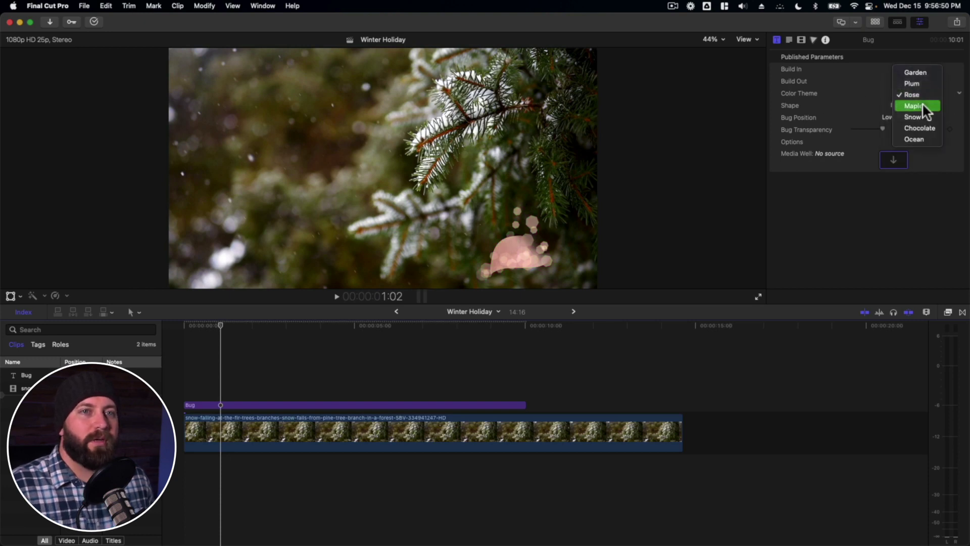
{"action": "left_click", "coordinate": [922, 104]}
{"action": "left_click", "coordinate": [914, 96]}
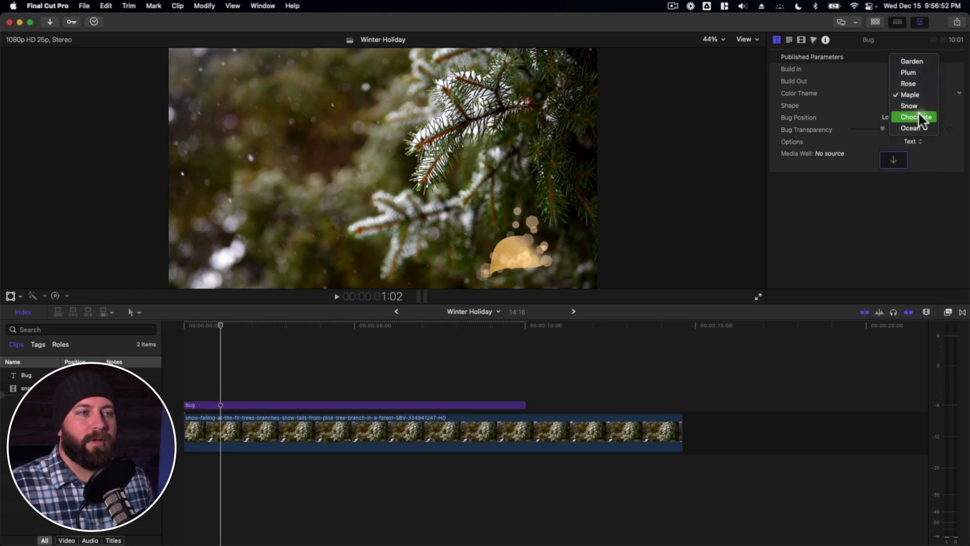
{"action": "left_click", "coordinate": [918, 118]}
{"action": "left_click", "coordinate": [916, 88]}
{"action": "left_click", "coordinate": [914, 104]}
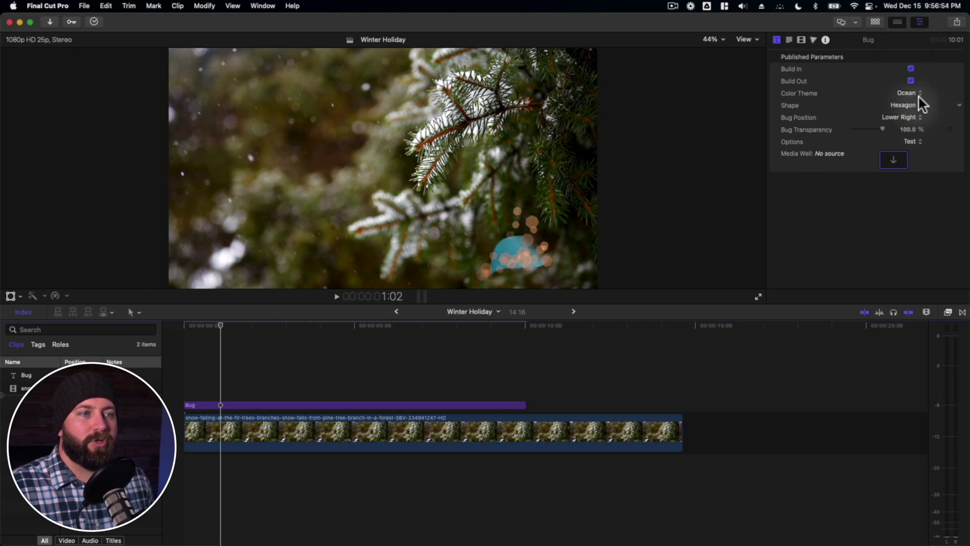
{"action": "left_click", "coordinate": [916, 95]}
{"action": "left_click", "coordinate": [915, 74]}
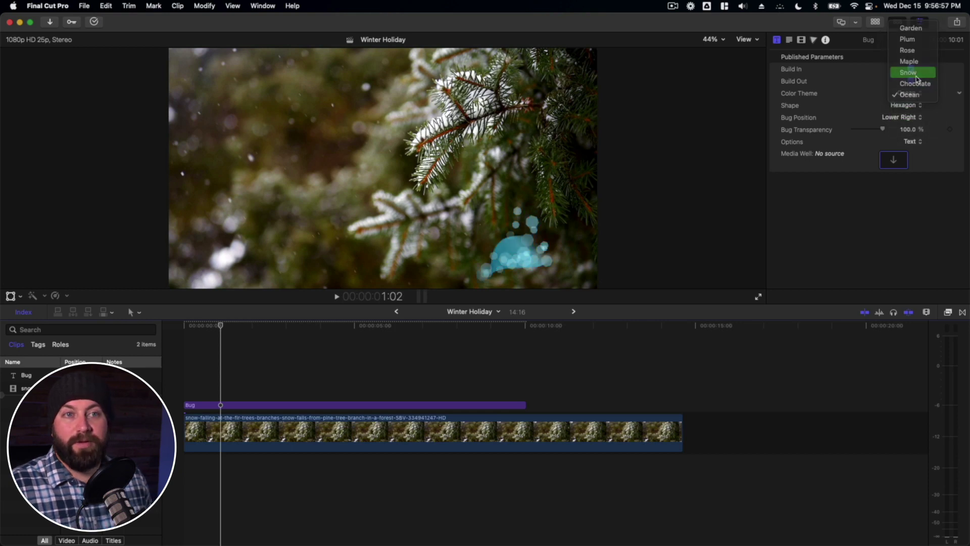
- Try the bug shapes, including removing the hexagon and Leaf, and settle on Snowflake
{"action": "left_click", "coordinate": [906, 105]}
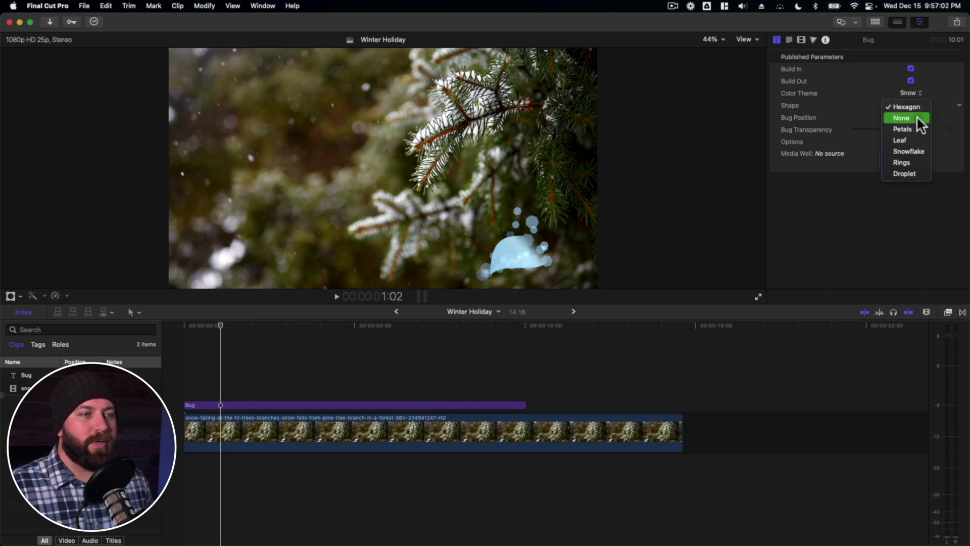
{"action": "left_click", "coordinate": [917, 119]}
{"action": "left_click", "coordinate": [912, 104]}
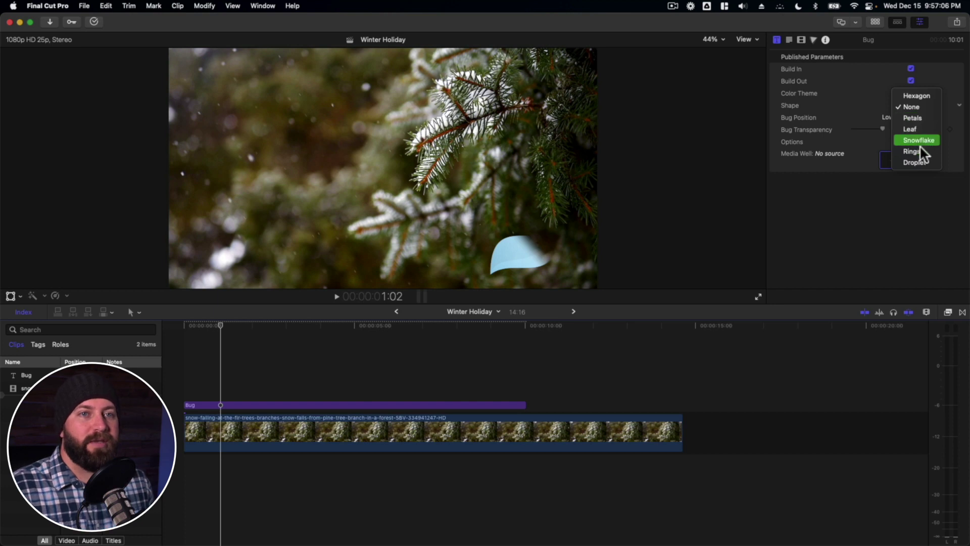
{"action": "left_click", "coordinate": [910, 129]}
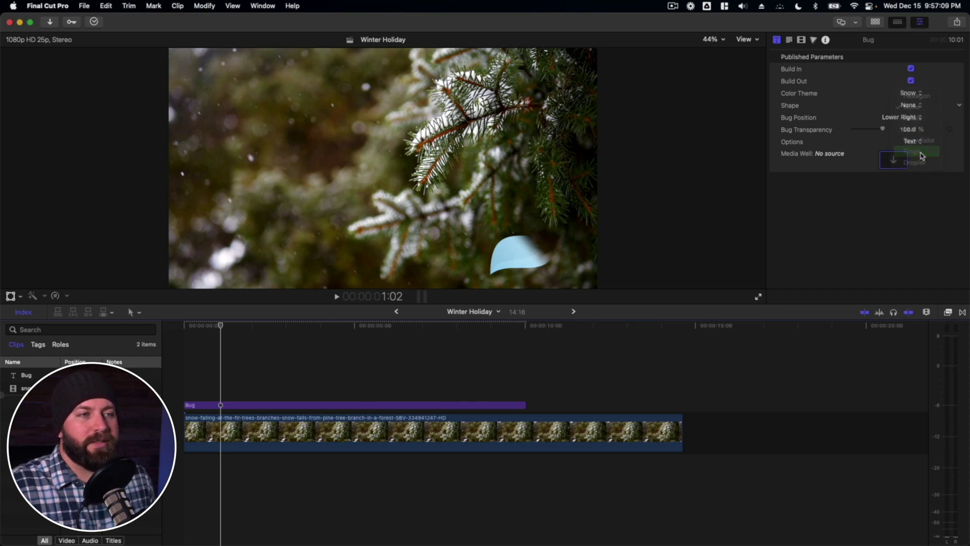
{"action": "left_click", "coordinate": [916, 104]}
{"action": "left_click", "coordinate": [918, 118]}
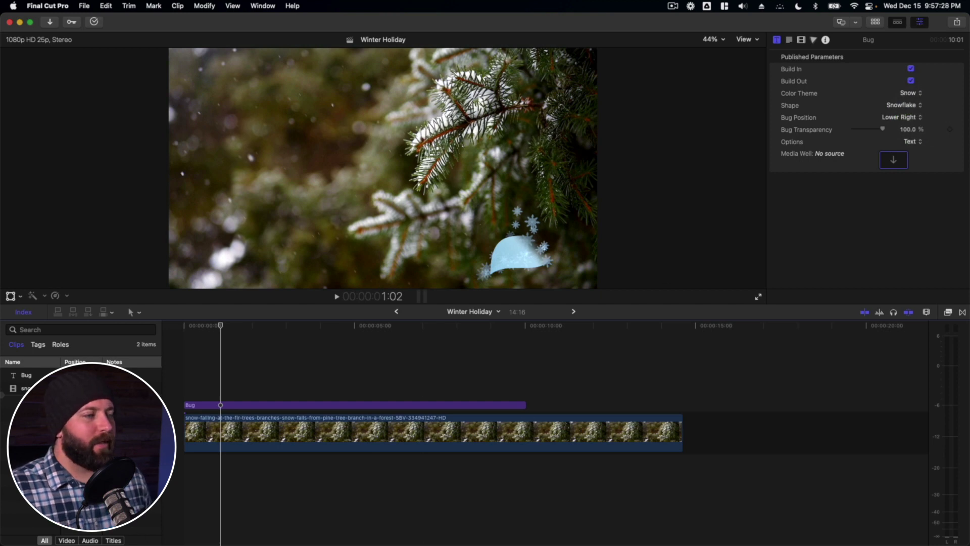
- Play the restyled Snow/Snowflake title back from the timeline start
{"action": "left_click", "coordinate": [185, 397]}
{"action": "key", "text": "space"}
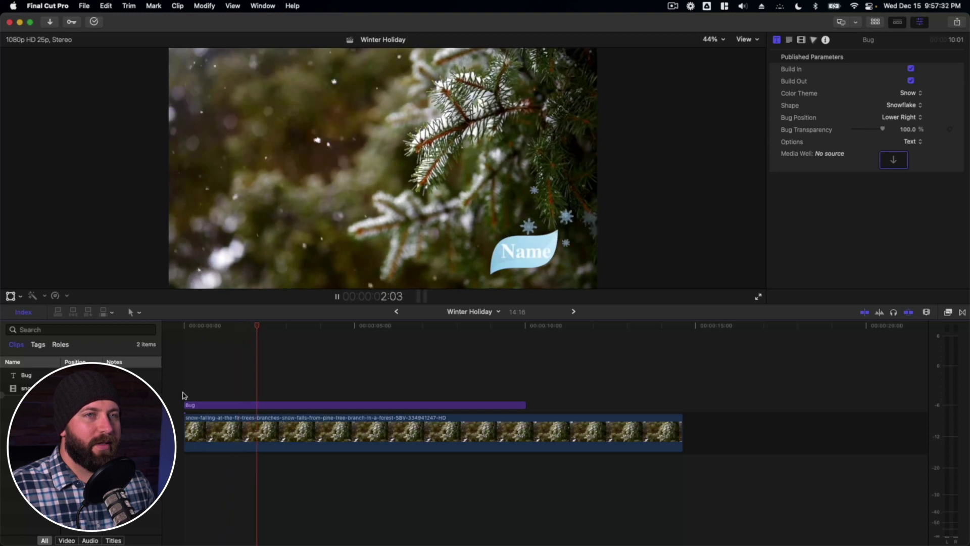
{"action": "key", "text": "space"}
- Change the title text to 'Winter' in the Looplejuice font and play it back
{"action": "left_click", "coordinate": [789, 40]}
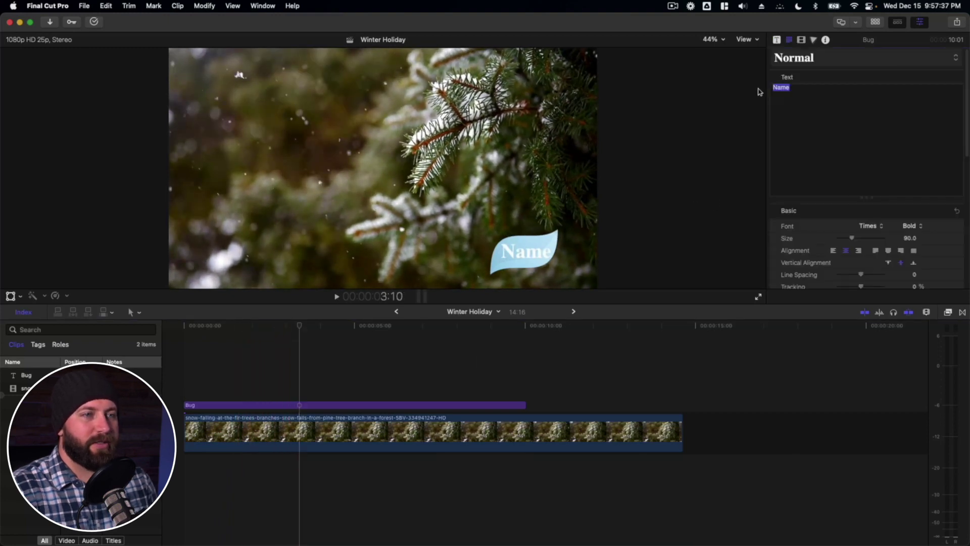
{"action": "type", "text": "Winter"}
{"action": "left_click", "coordinate": [880, 226]}
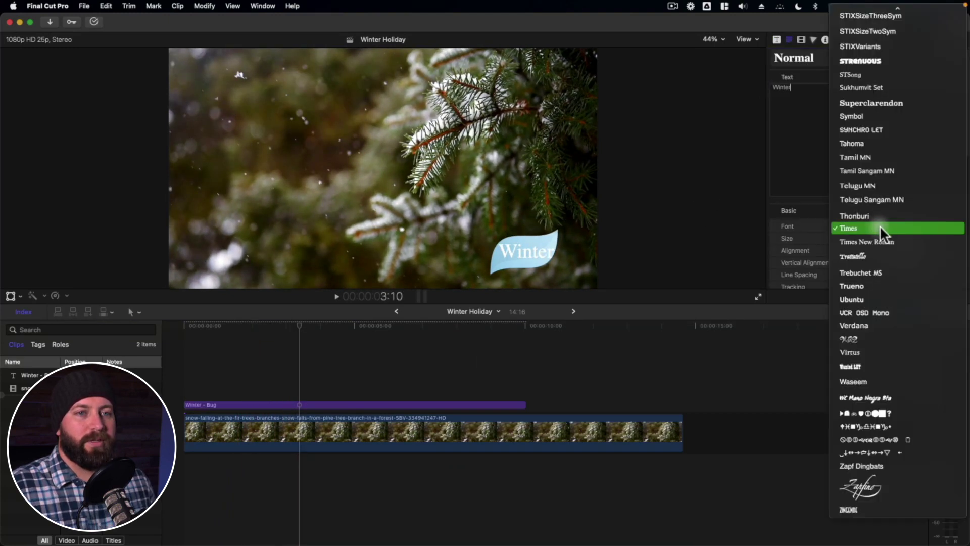
{"action": "scroll", "coordinate": [895, 86], "scroll_direction": "up", "scroll_amount": 20}
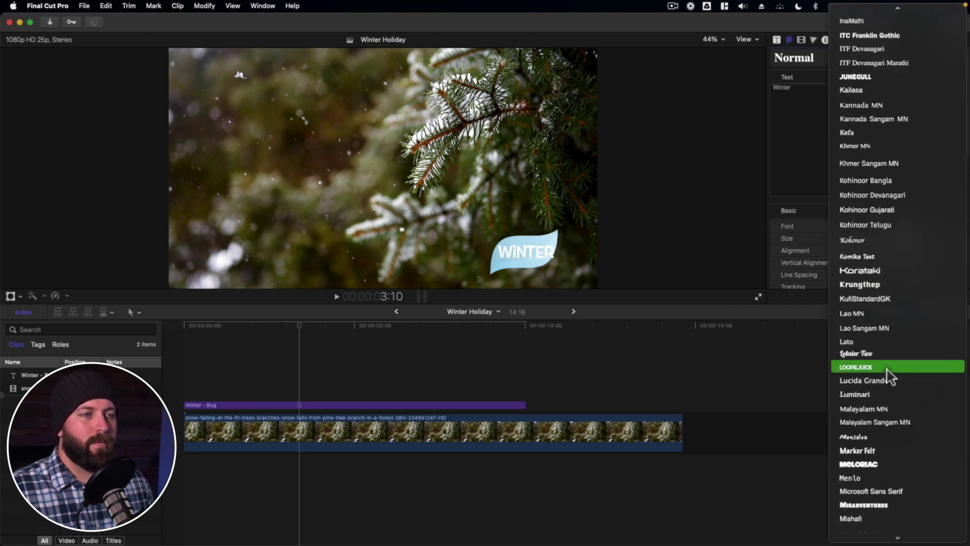
{"action": "left_click", "coordinate": [888, 368]}
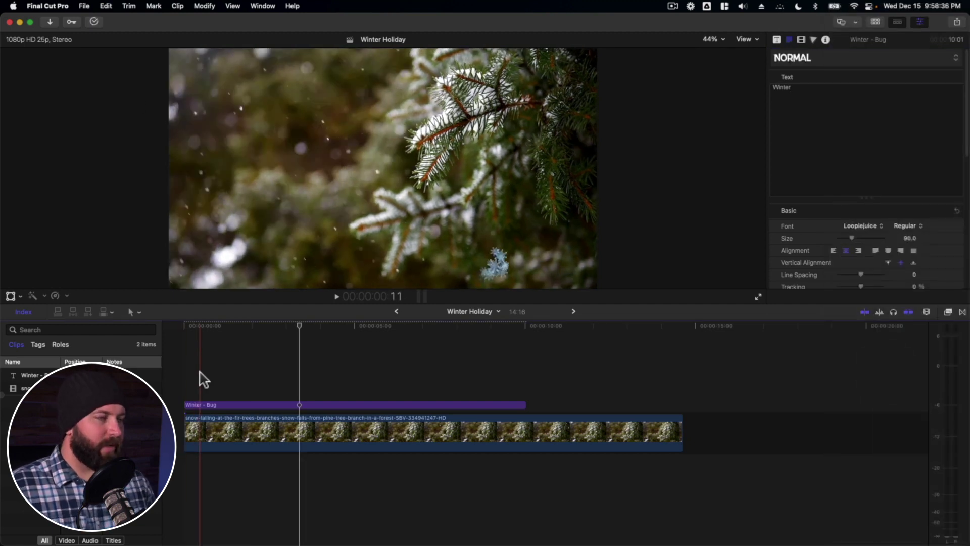
{"action": "key", "text": "space"}
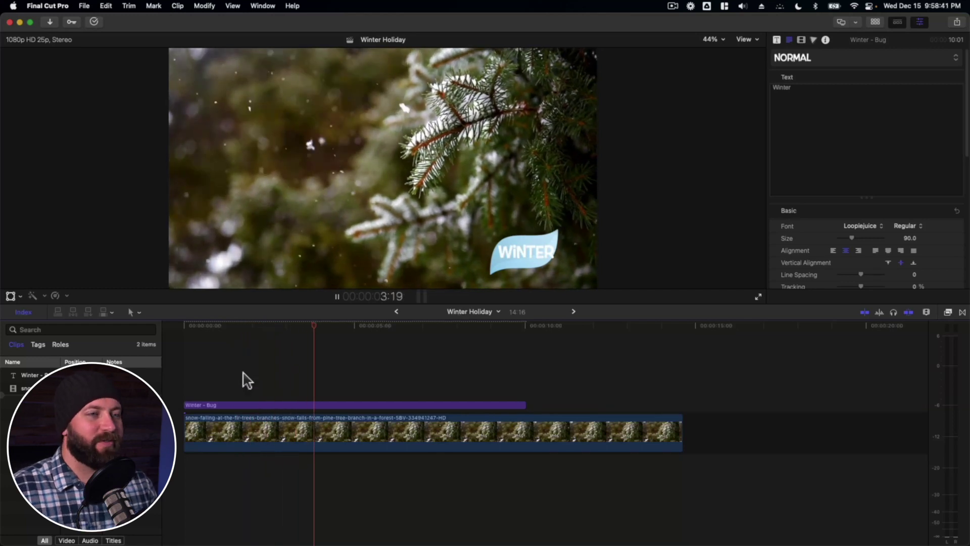
{"action": "key", "text": "space"}
{"action": "left_click", "coordinate": [777, 40]}
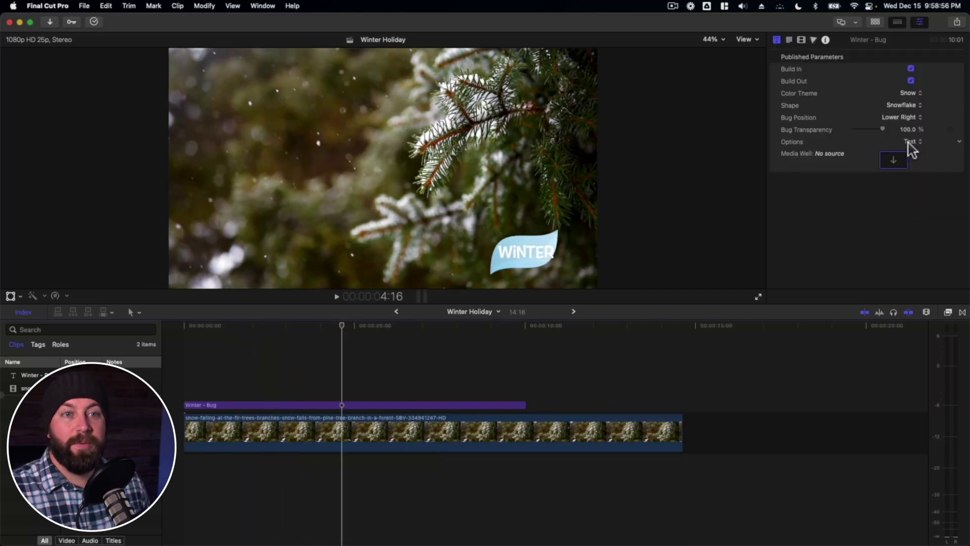
- Set the bug's Options to Media Well using the Christmas living room clip, then play it back
{"action": "left_click", "coordinate": [923, 143]}
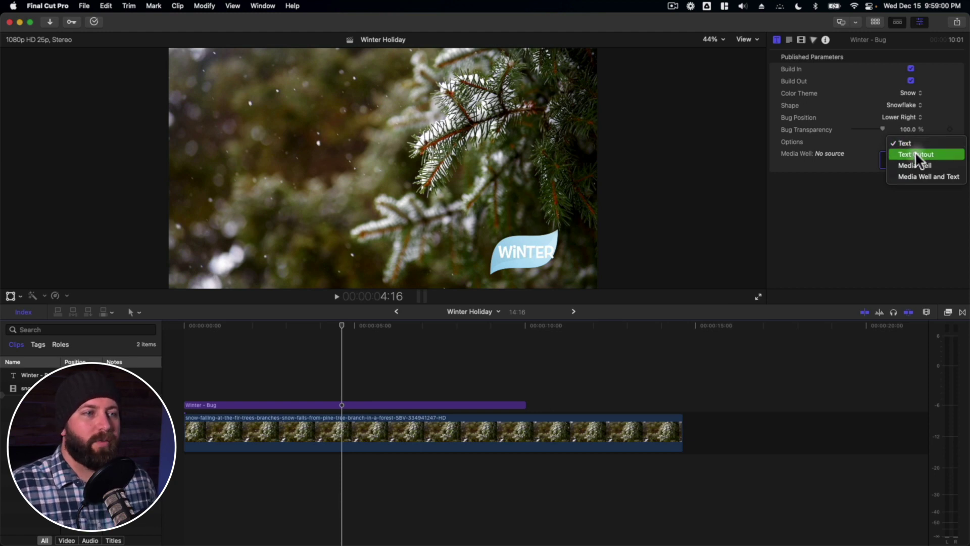
{"action": "left_click", "coordinate": [914, 151]}
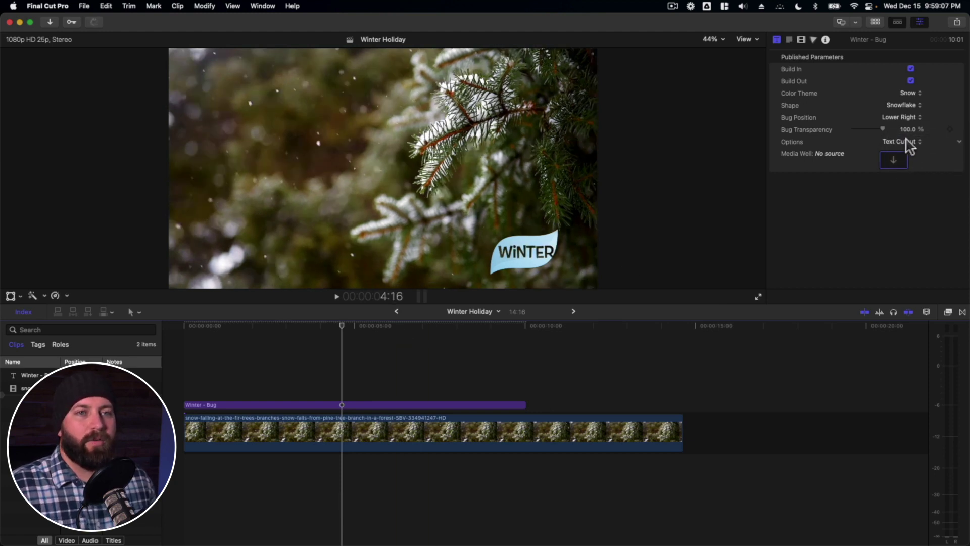
{"action": "left_click", "coordinate": [910, 144]}
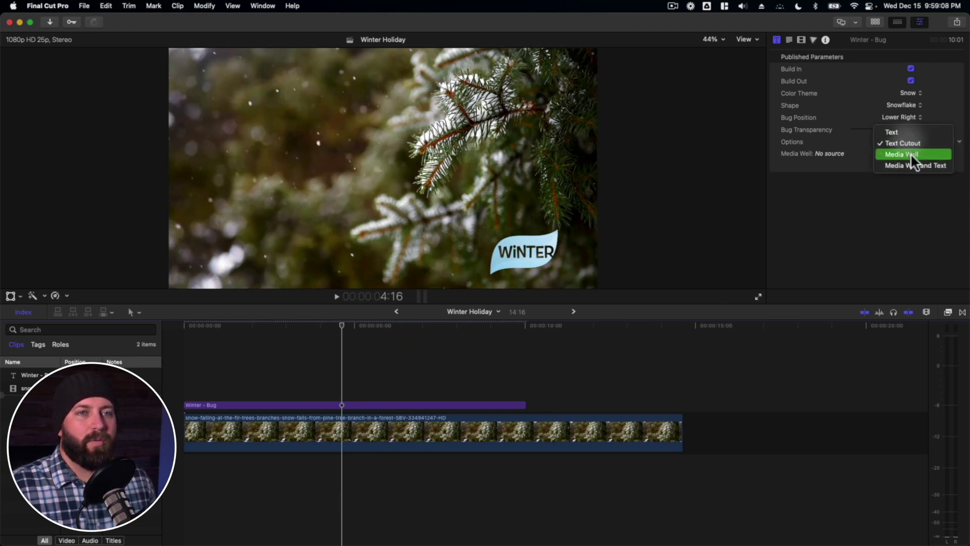
{"action": "left_click", "coordinate": [907, 153]}
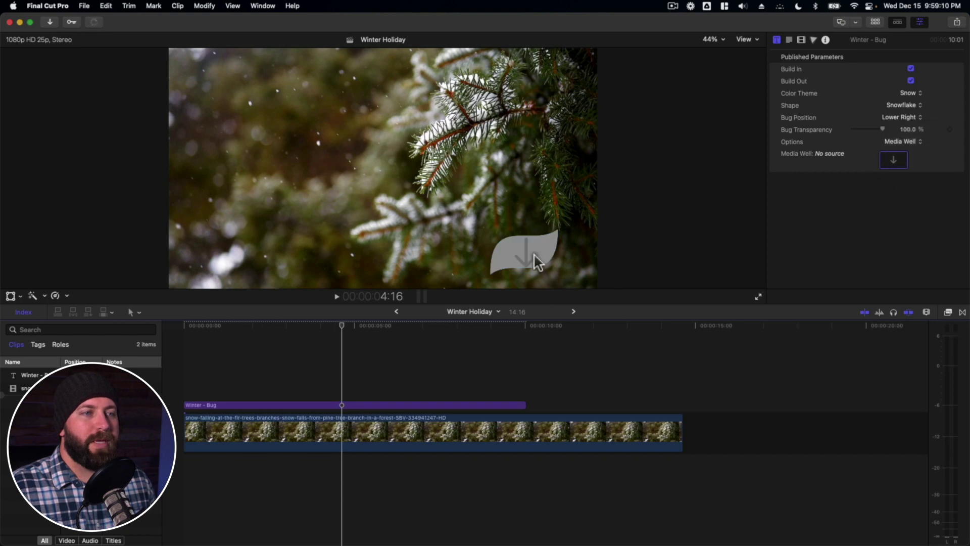
{"action": "left_click", "coordinate": [894, 160]}
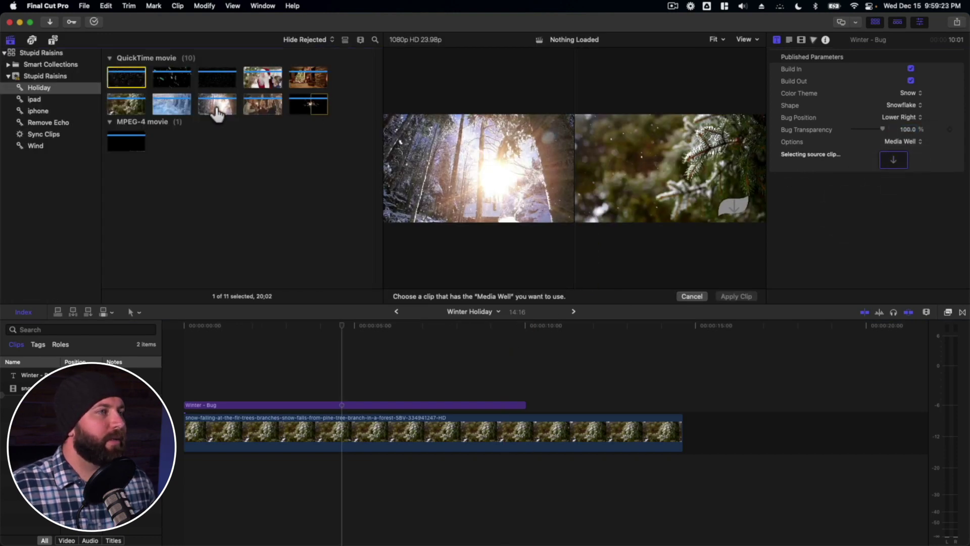
{"action": "left_click", "coordinate": [298, 84]}
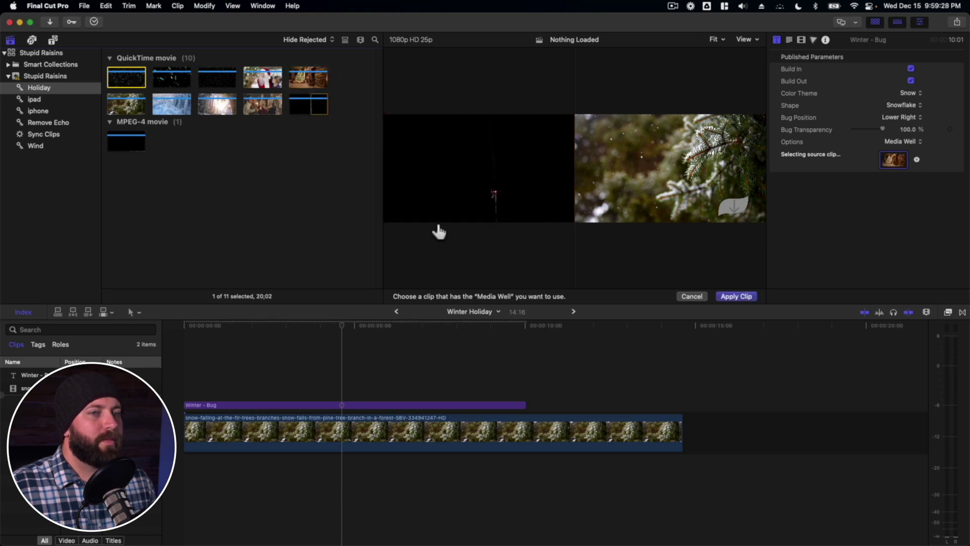
{"action": "left_click", "coordinate": [744, 297]}
{"action": "left_click", "coordinate": [876, 22]}
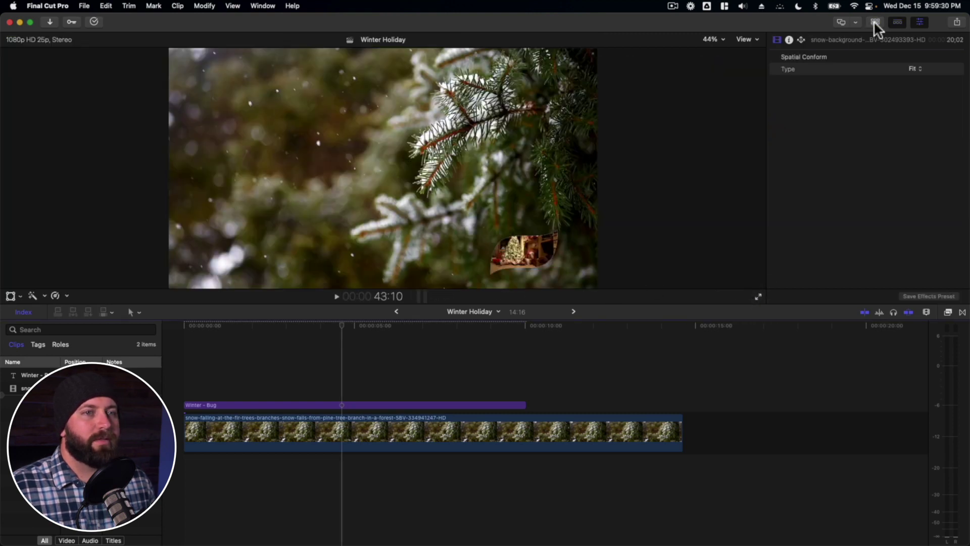
{"action": "key", "text": "space"}
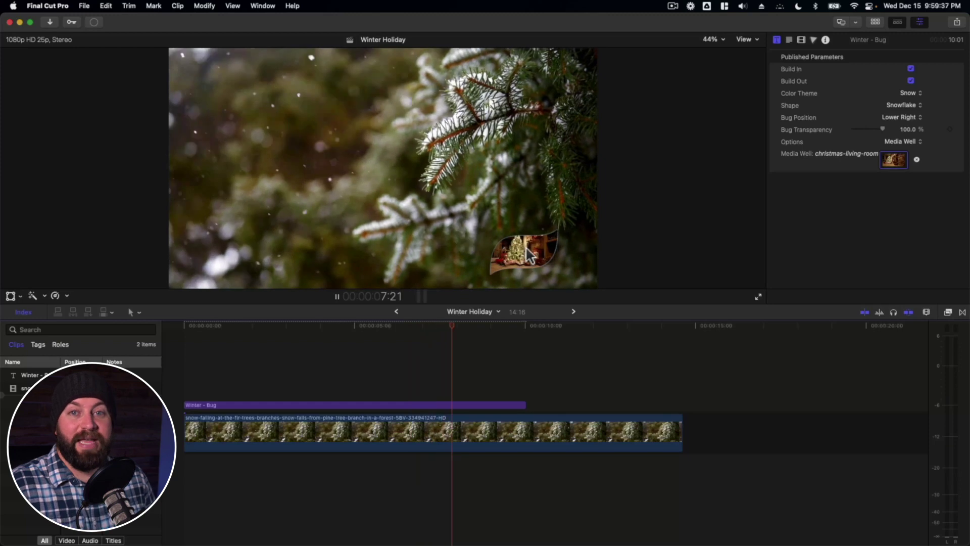
{"action": "key", "text": "space"}
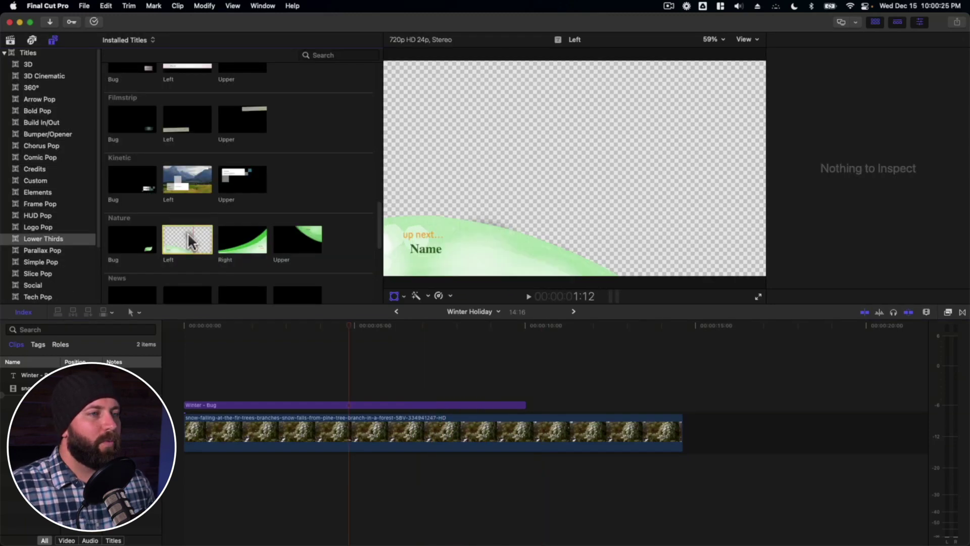
- Place the Nature Left title over the tree clip with Snow theme and Snowflake shape
{"action": "left_click_drag", "start_coordinate": [188, 240], "coordinate": [211, 387]}
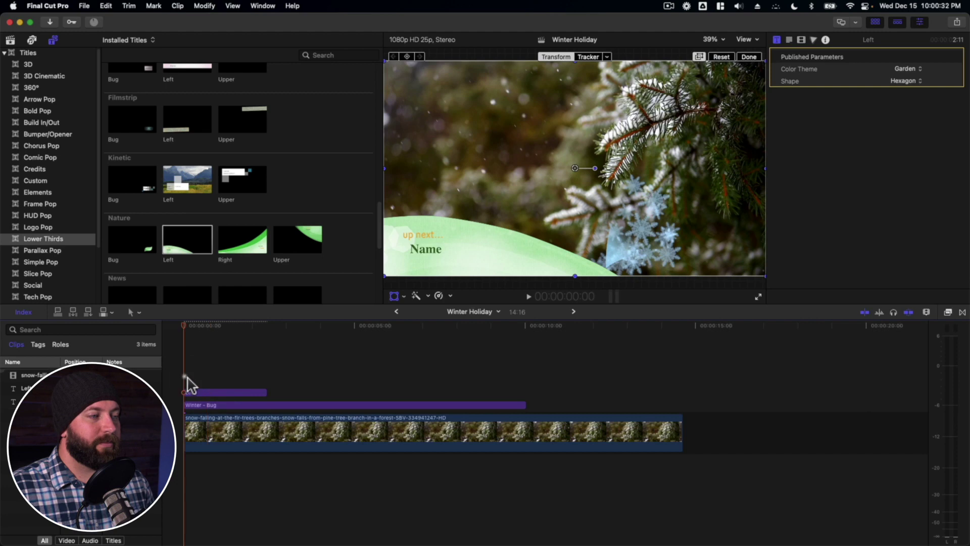
{"action": "left_click", "coordinate": [200, 392]}
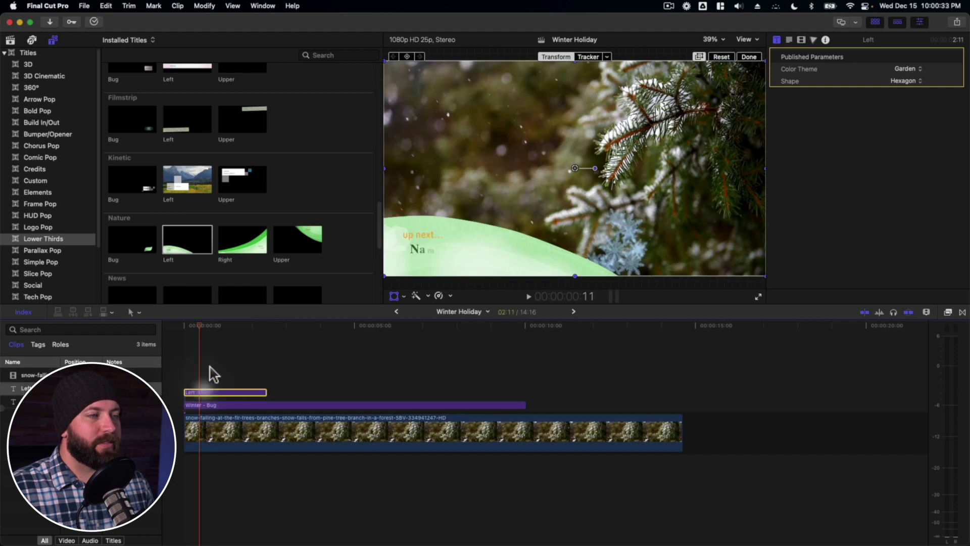
{"action": "left_click", "coordinate": [907, 68]}
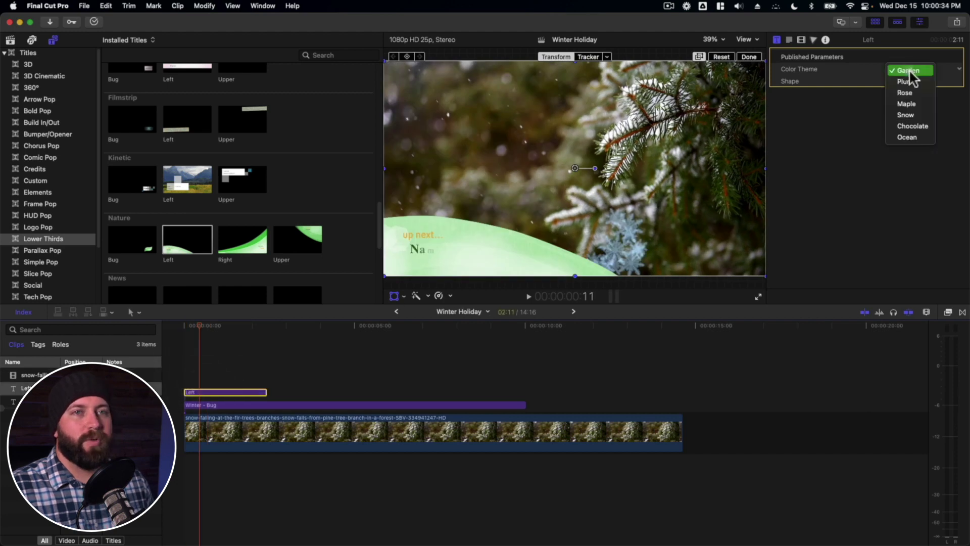
{"action": "left_click", "coordinate": [919, 115]}
{"action": "left_click", "coordinate": [910, 81]}
{"action": "left_click", "coordinate": [914, 126]}
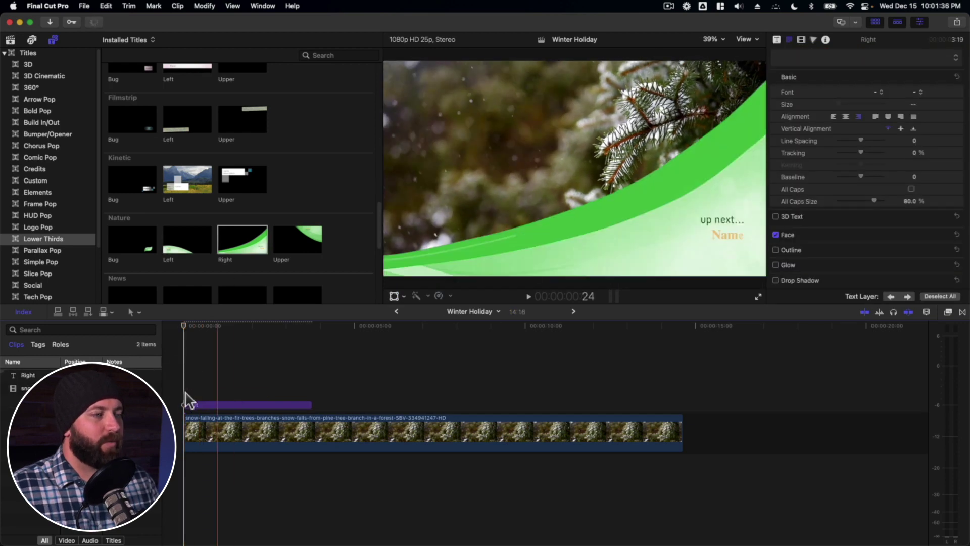
- Give the Nature Right title the Snow colour theme and Snowflake shape
{"action": "key", "text": "space"}
{"action": "key", "text": "space"}
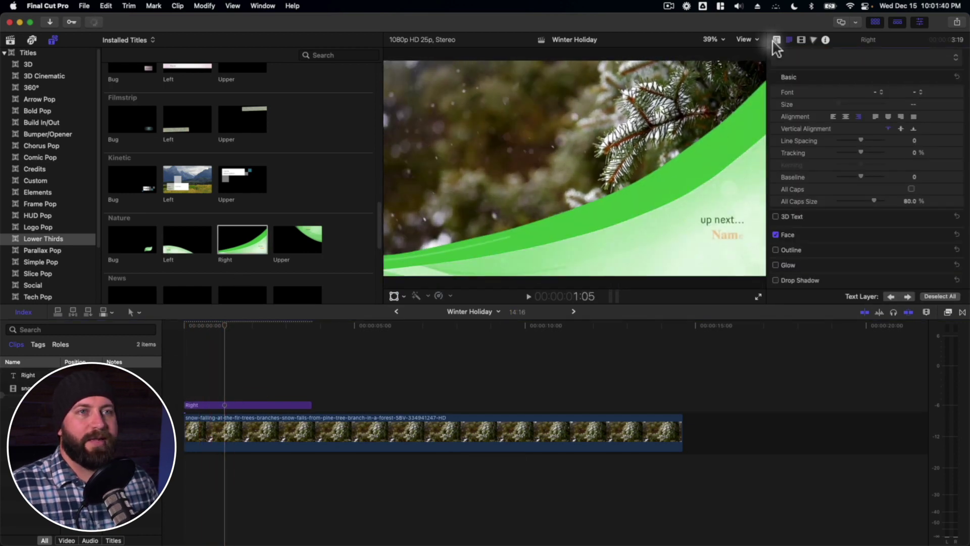
{"action": "left_click", "coordinate": [776, 40]}
{"action": "left_click", "coordinate": [910, 68]}
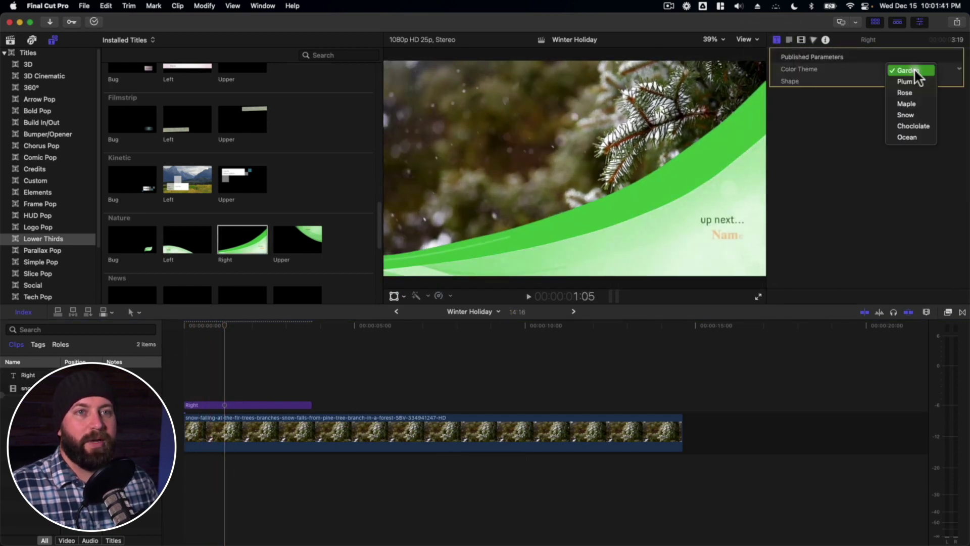
{"action": "left_click", "coordinate": [918, 115]}
{"action": "left_click", "coordinate": [913, 85]}
{"action": "left_click", "coordinate": [917, 128]}
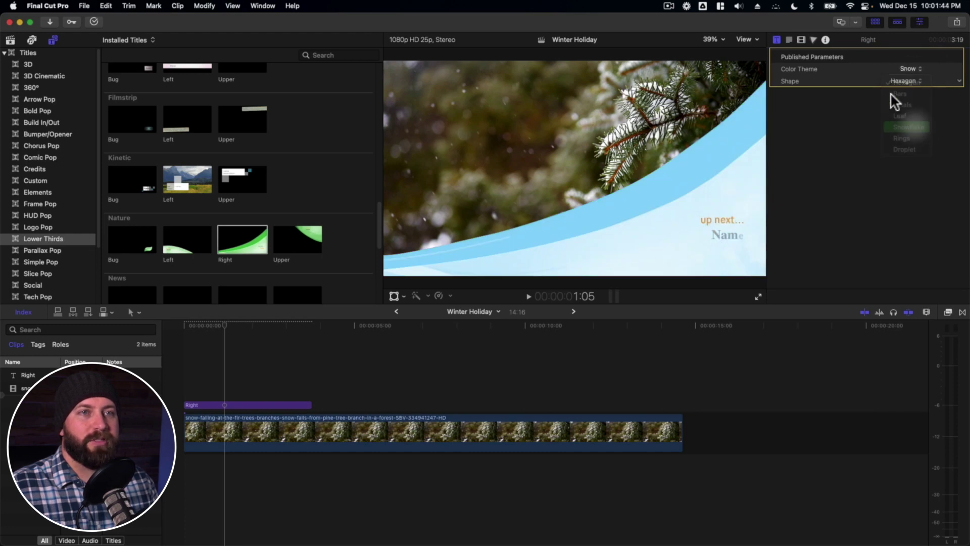
- Add the Nature Upper title, delete the Right title, and give Upper the Snow theme and a new shape
{"action": "left_click_drag", "start_coordinate": [298, 239], "coordinate": [184, 373]}
{"action": "left_click", "coordinate": [216, 406]}
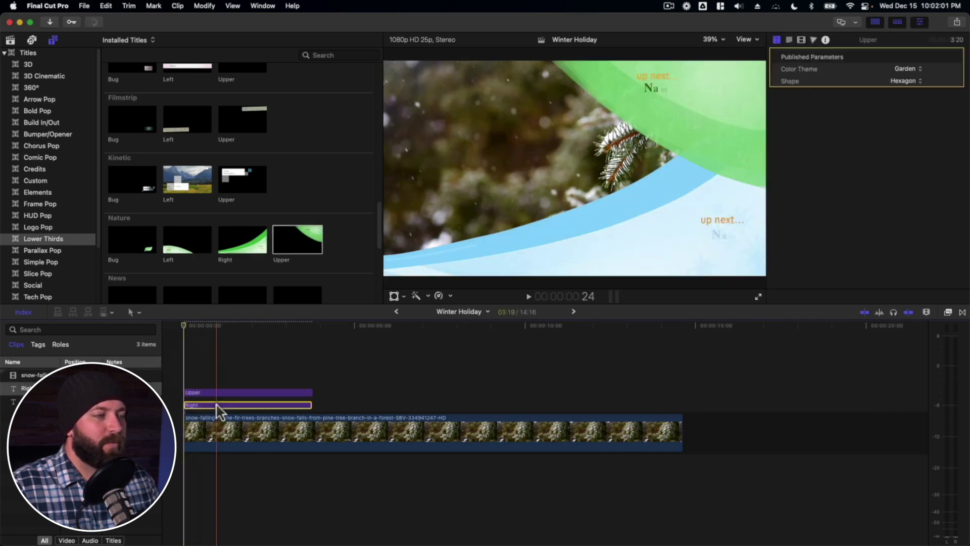
{"action": "key", "text": "BackSpace"}
{"action": "left_click", "coordinate": [910, 68]}
{"action": "left_click", "coordinate": [918, 114]}
{"action": "left_click", "coordinate": [914, 80]}
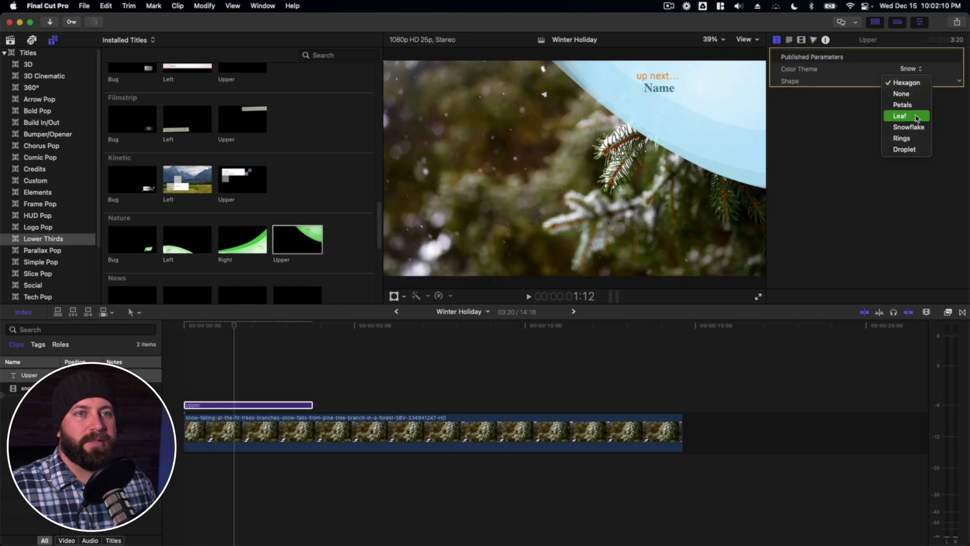
{"action": "left_click", "coordinate": [918, 115]}
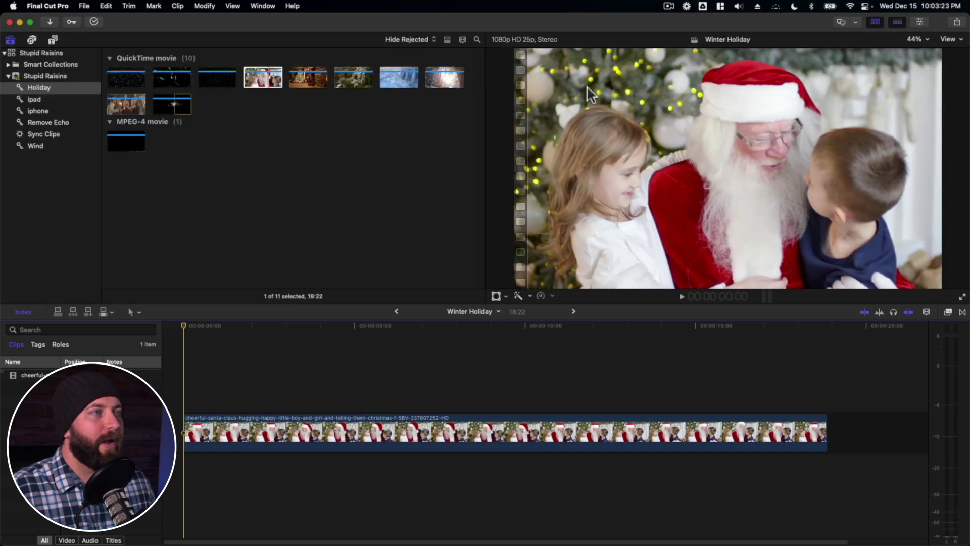
- Place the Bulletin Board Left lower third above the Santa clip and preview it with the browser hidden
{"action": "left_click", "coordinate": [52, 40]}
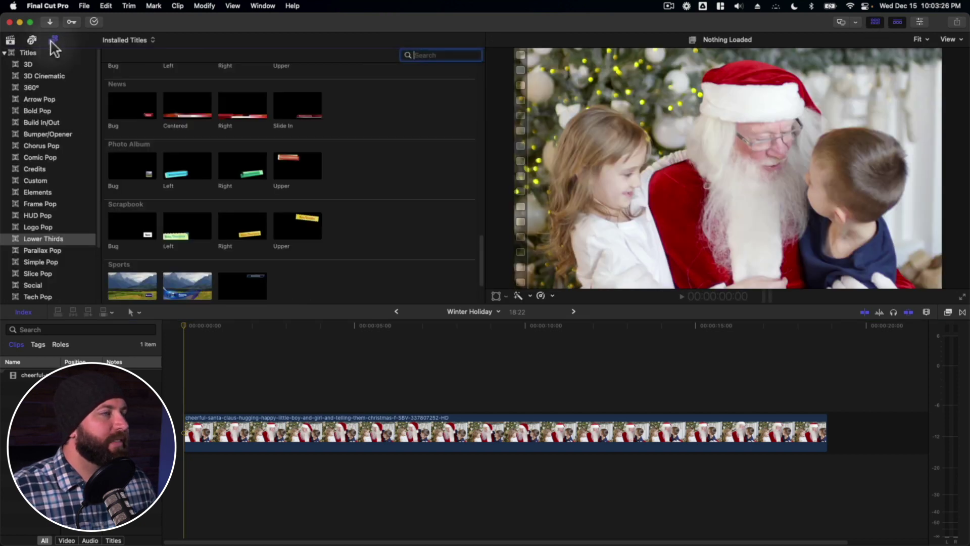
{"action": "scroll", "coordinate": [191, 189], "scroll_direction": "down", "scroll_amount": 3}
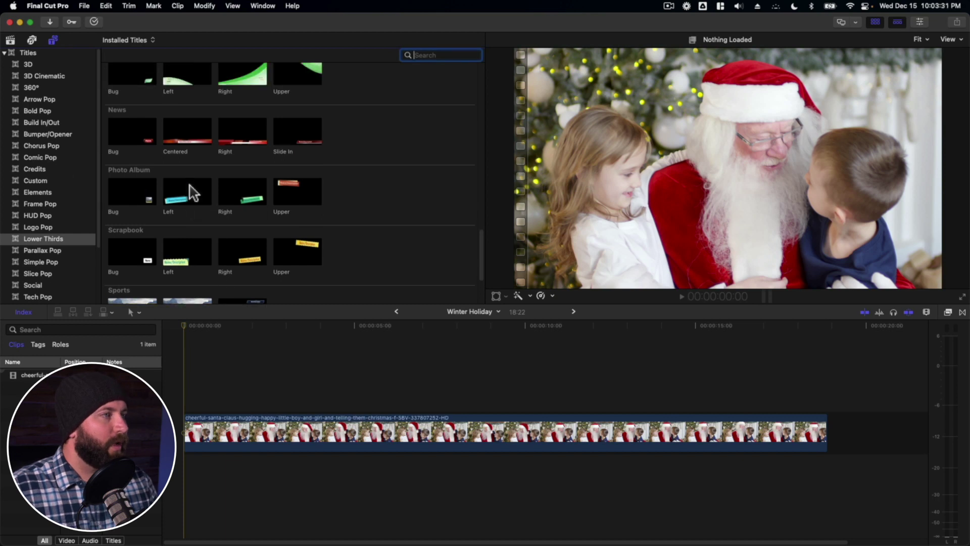
{"action": "scroll", "coordinate": [195, 199], "scroll_direction": "up", "scroll_amount": 2}
{"action": "scroll", "coordinate": [196, 202], "scroll_direction": "up", "scroll_amount": 10}
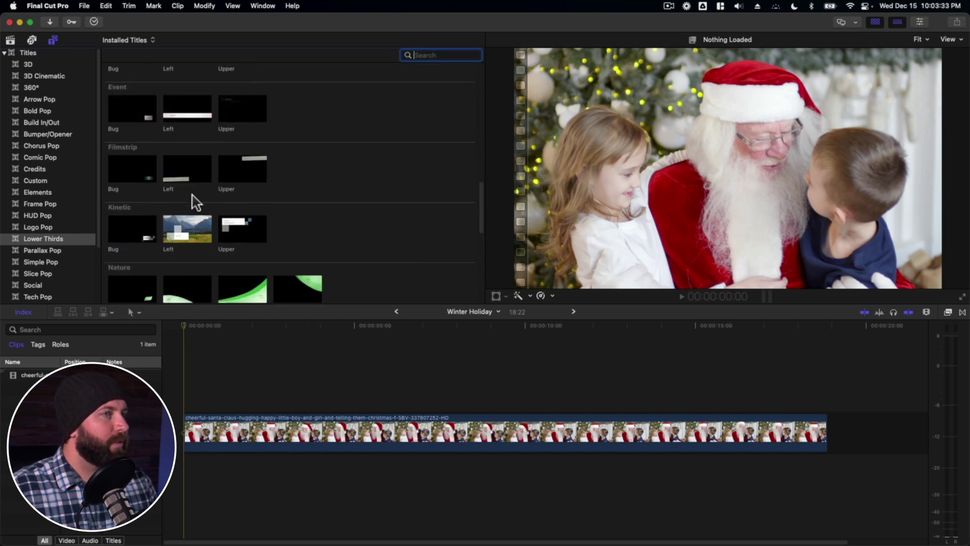
{"action": "left_click", "coordinate": [177, 104]}
{"action": "left_click_drag", "start_coordinate": [177, 105], "coordinate": [187, 389]}
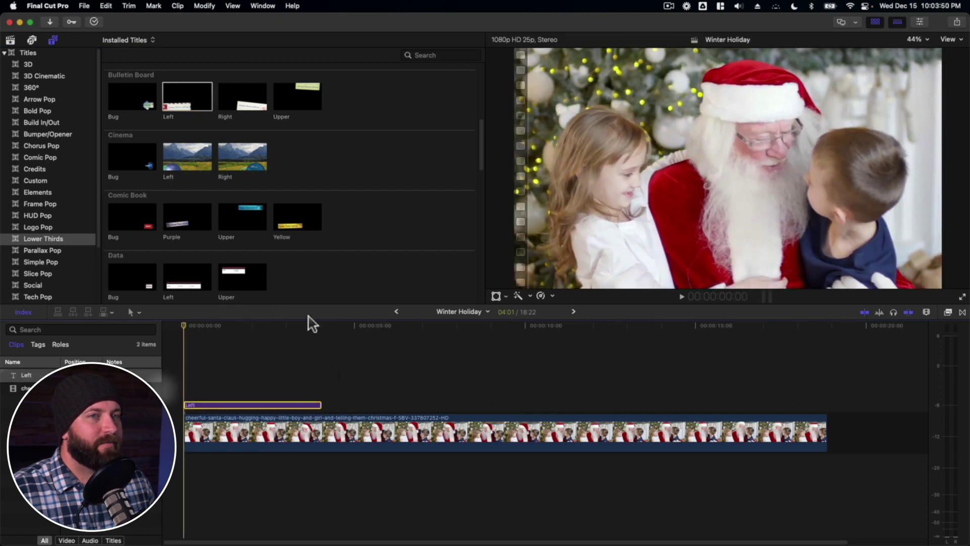
{"action": "left_click", "coordinate": [876, 22]}
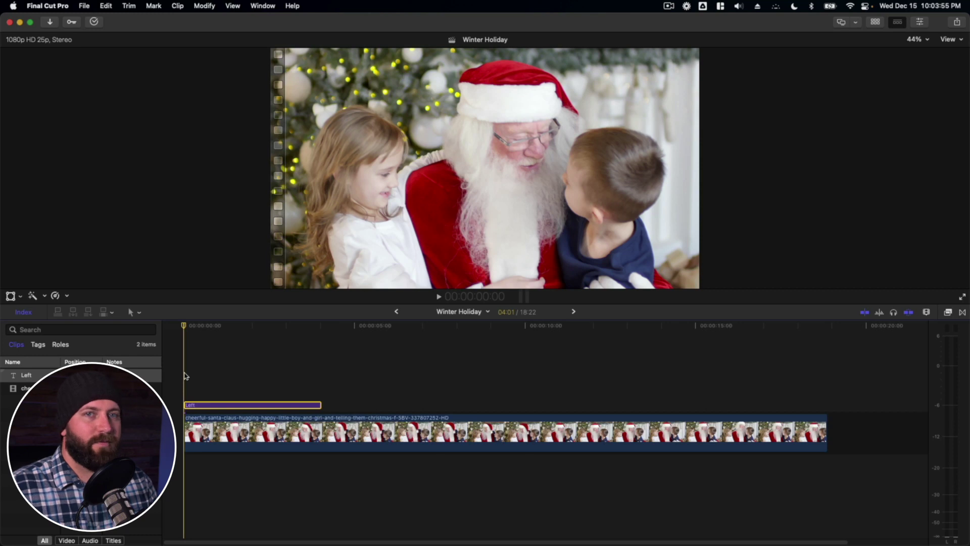
{"action": "key", "text": "space"}
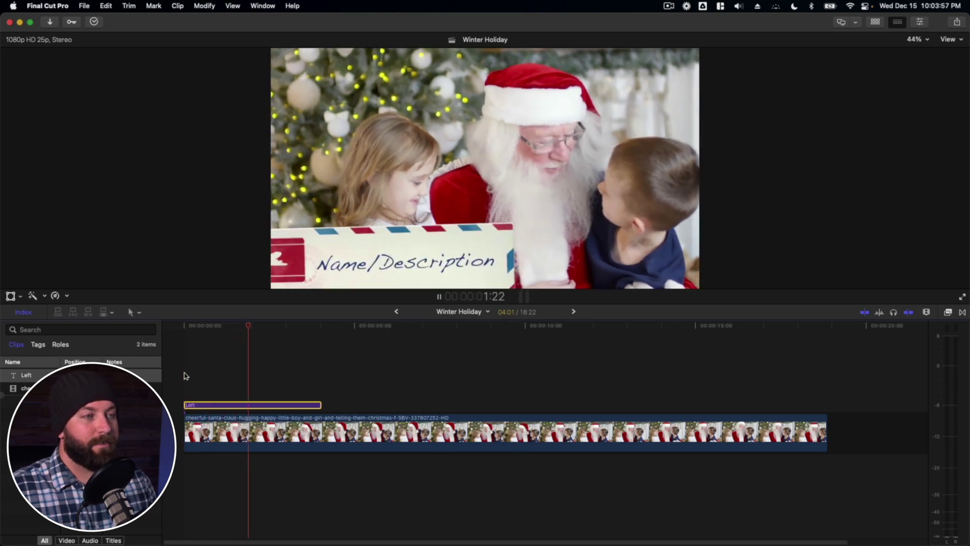
{"action": "key", "text": "space"}
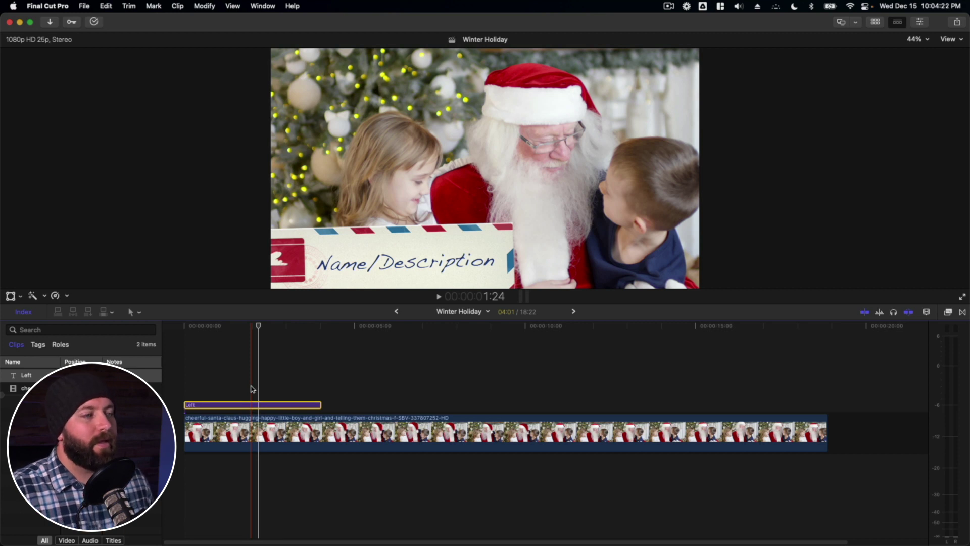
- Move the title card about 108 px left on screen, check playback, and select the Left title
{"action": "left_click", "coordinate": [11, 296]}
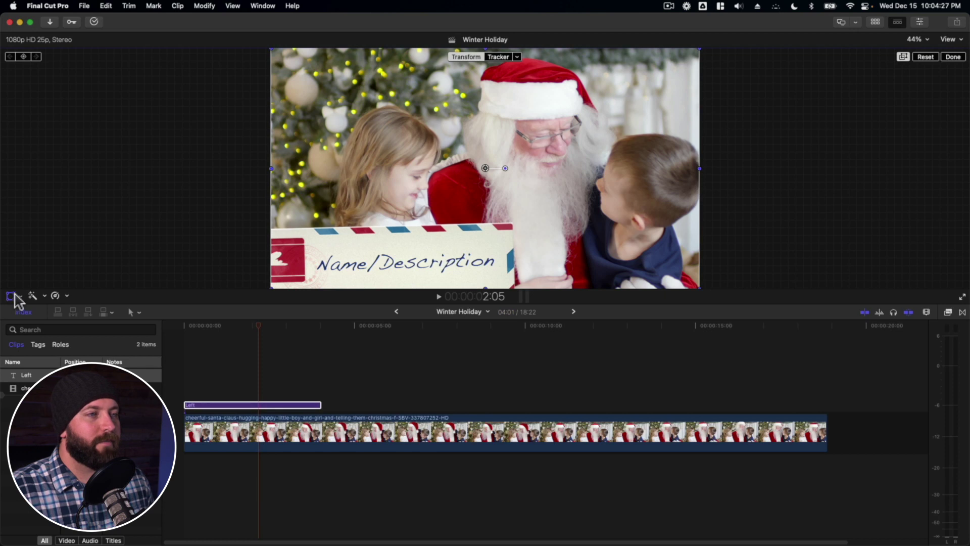
{"action": "left_click_drag", "start_coordinate": [574, 165], "coordinate": [538, 172]}
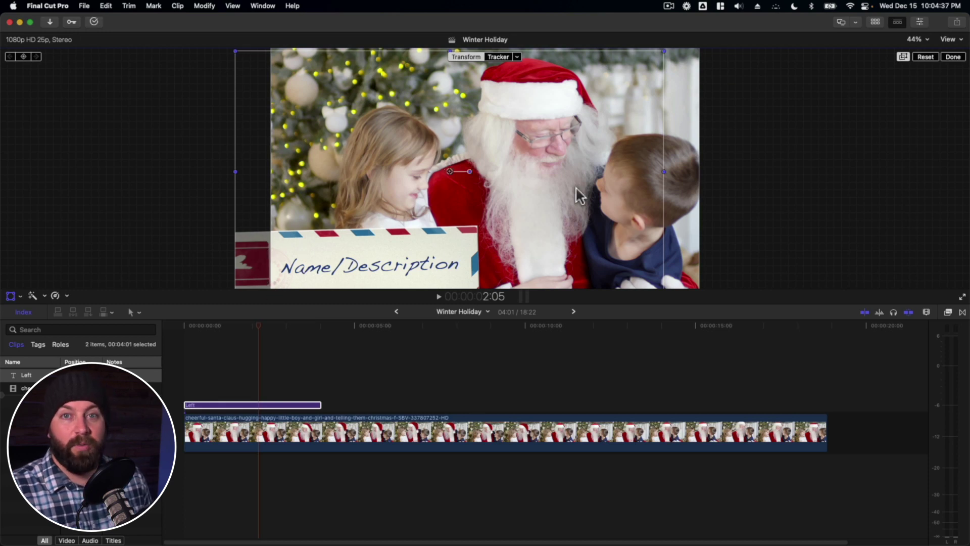
{"action": "left_click", "coordinate": [951, 57]}
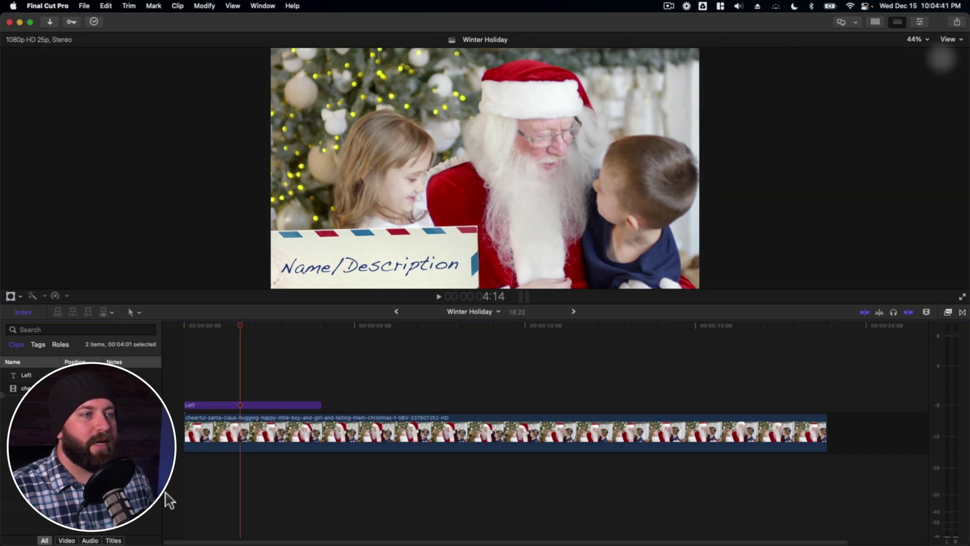
{"action": "key", "text": "space"}
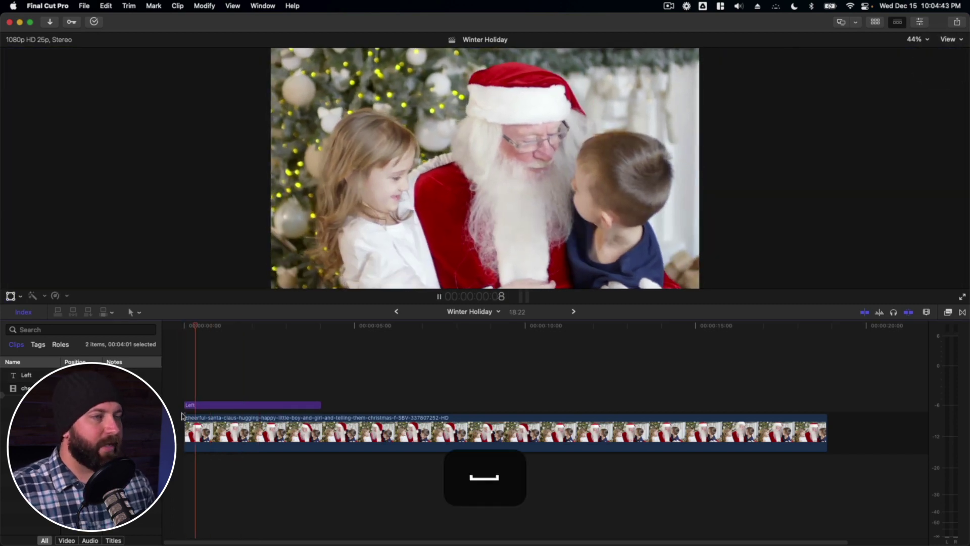
{"action": "key", "text": "space"}
{"action": "key", "text": "space"}
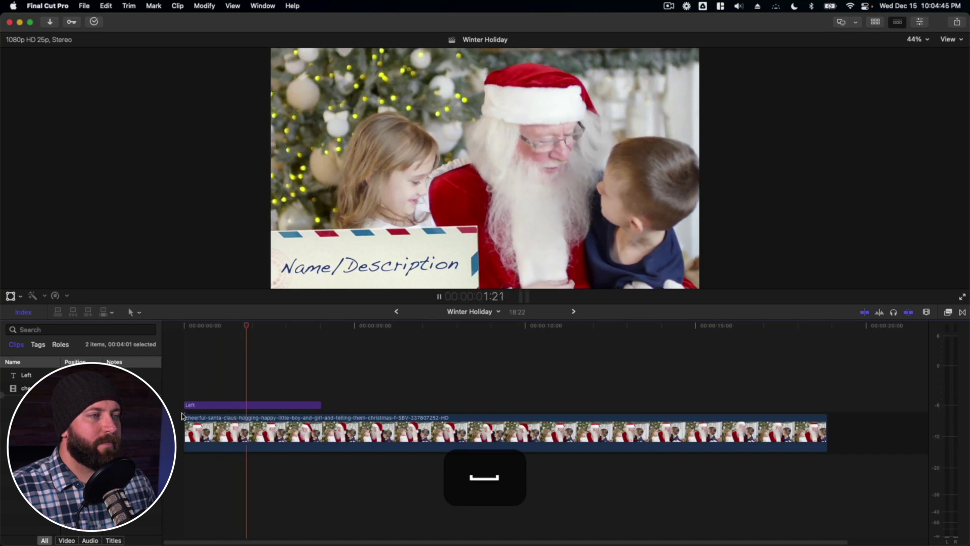
{"action": "key", "text": "space"}
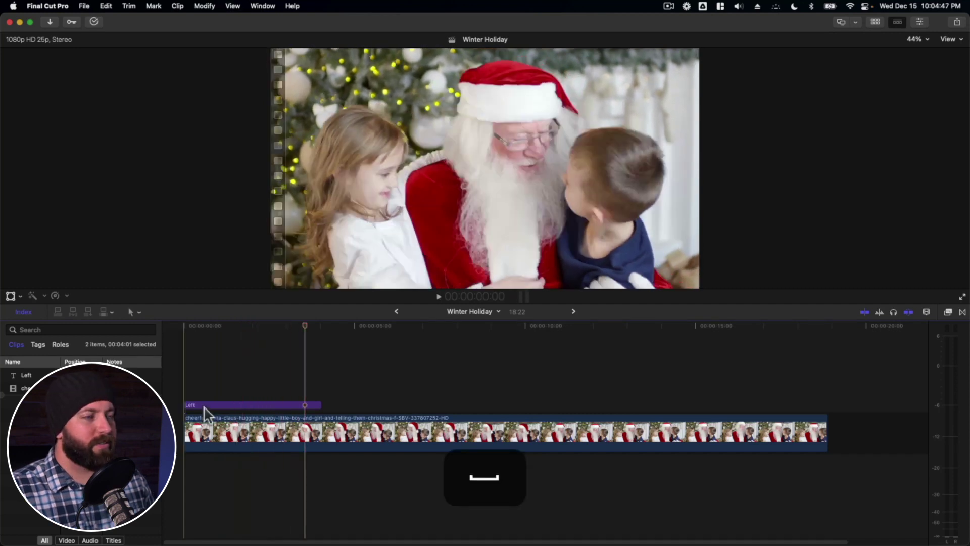
{"action": "left_click", "coordinate": [239, 405]}
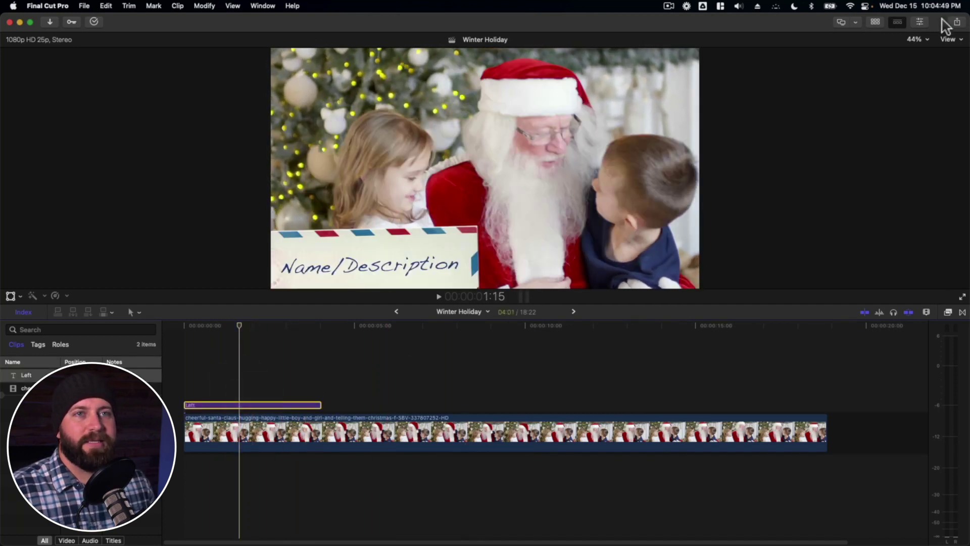
- Replace the Name/Description text with 'Dear Santa' in the title's Text inspector
{"action": "left_click", "coordinate": [921, 23]}
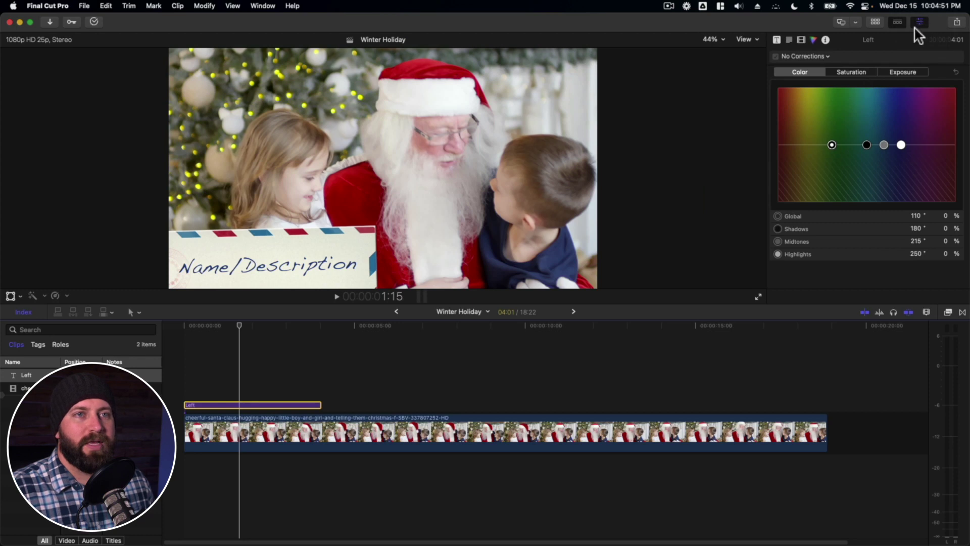
{"action": "left_click", "coordinate": [789, 39]}
{"action": "triple_click", "coordinate": [847, 91]}
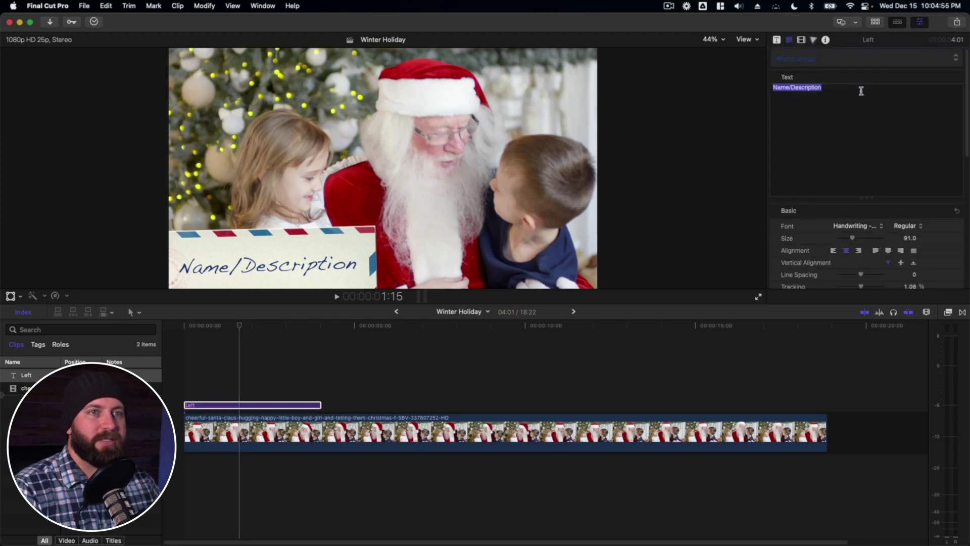
{"action": "type", "text": "D"}
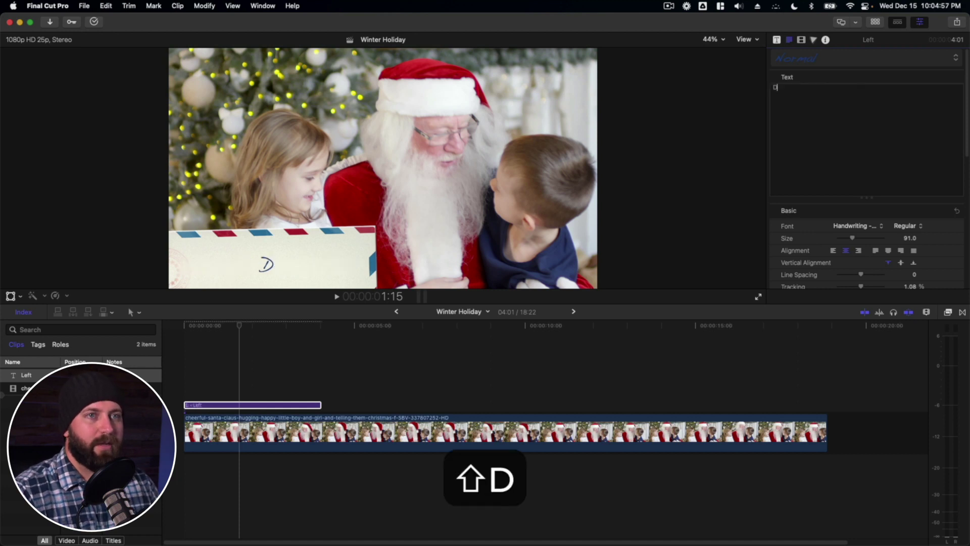
{"action": "type", "text": "ear Santa"}
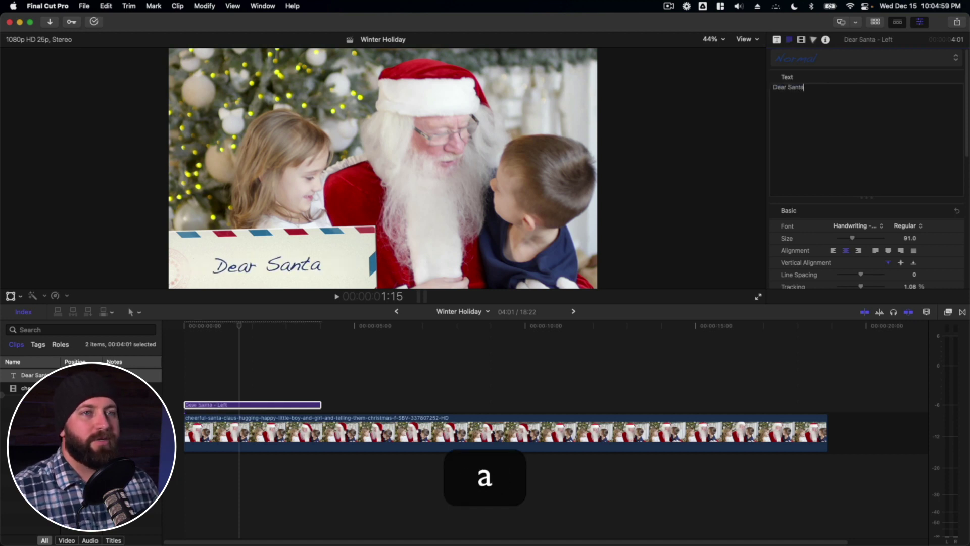
{"action": "left_click", "coordinate": [777, 39]}
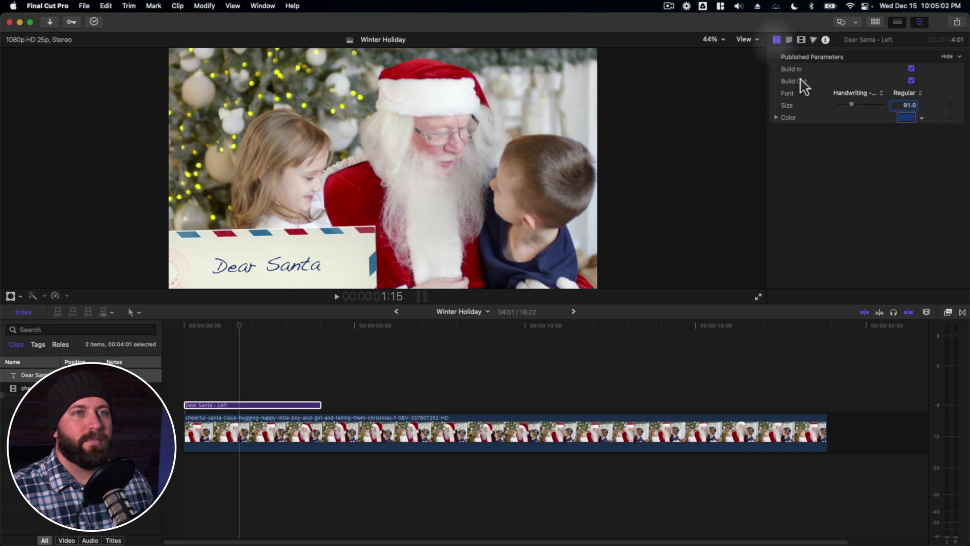
- Change the title text colour from dark blue to a brighter red, then replay and reselect the title
{"action": "left_click", "coordinate": [906, 118]}
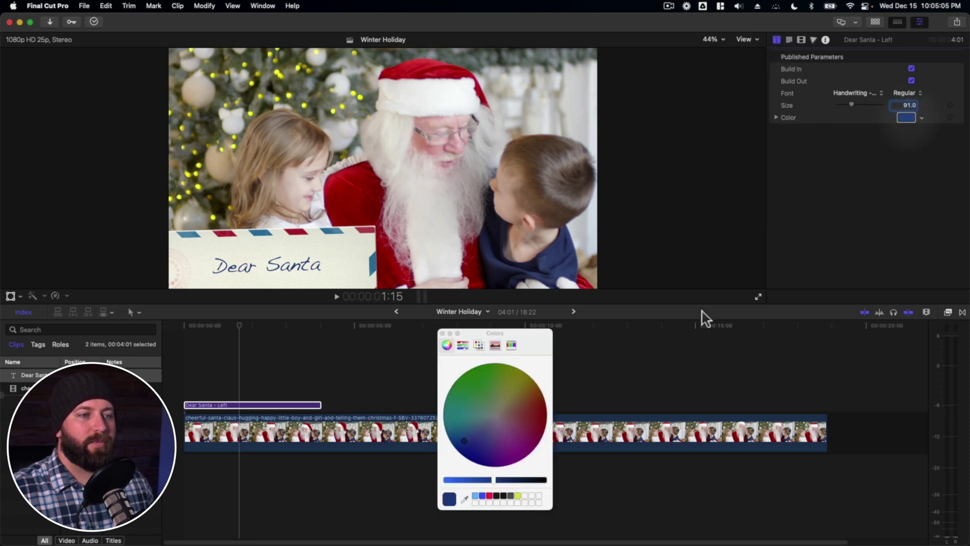
{"action": "left_click_drag", "start_coordinate": [466, 439], "coordinate": [540, 414]}
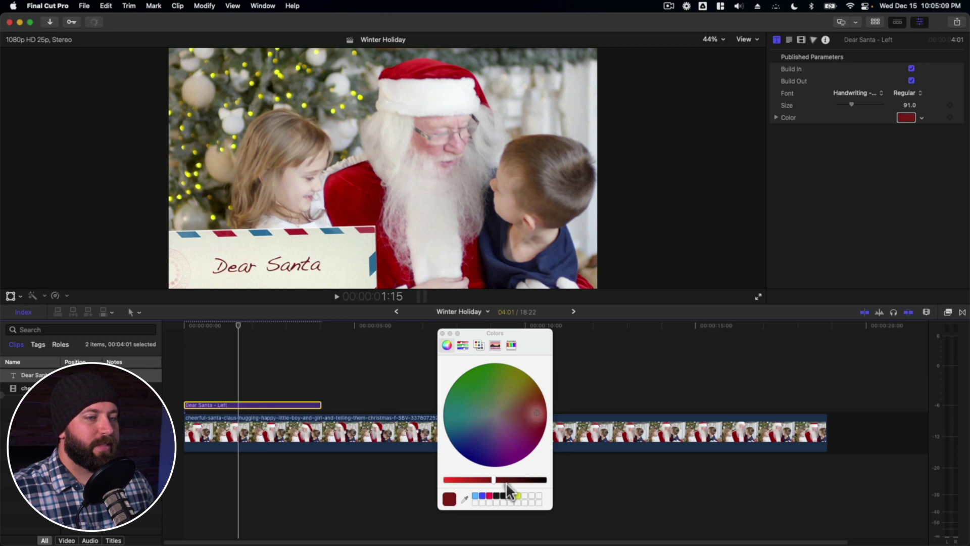
{"action": "left_click_drag", "start_coordinate": [493, 480], "coordinate": [474, 484]}
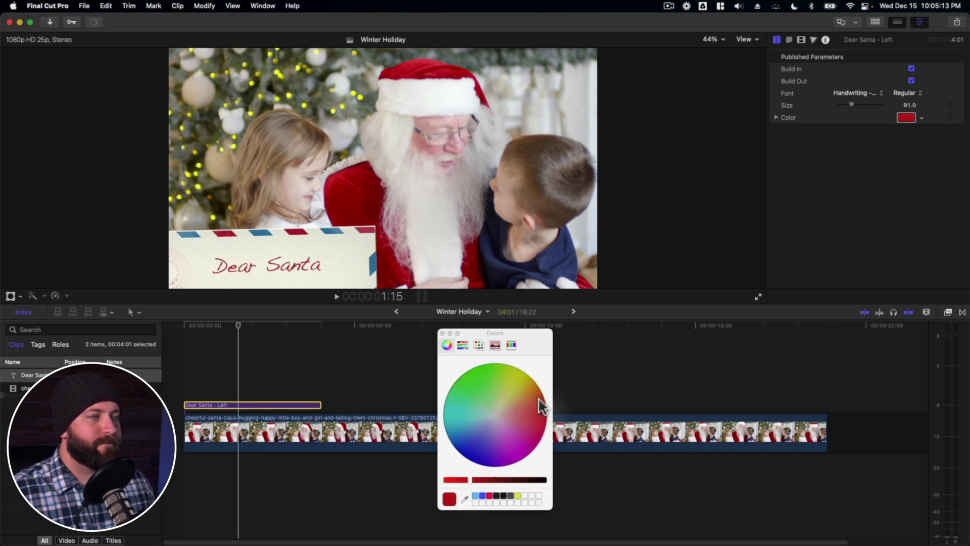
{"action": "left_click", "coordinate": [442, 333]}
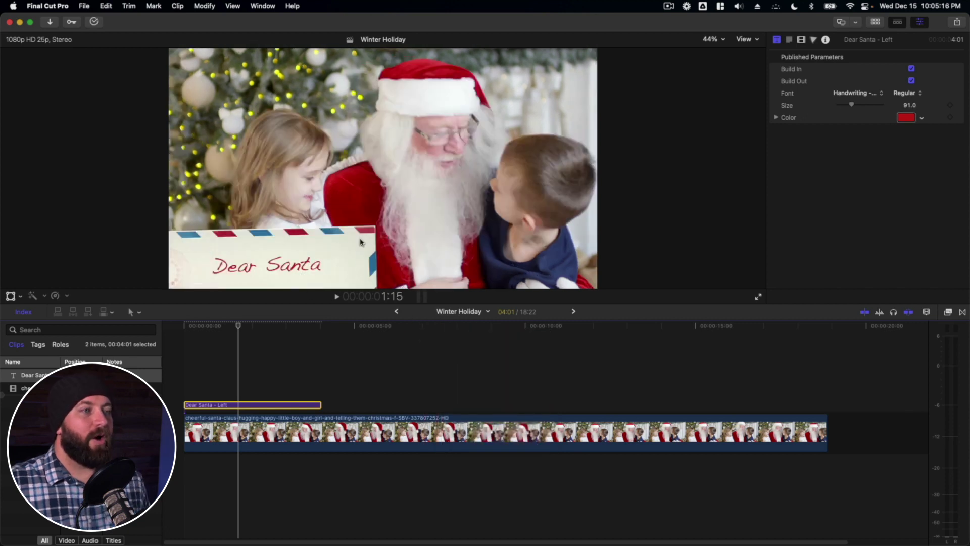
{"action": "left_click", "coordinate": [186, 373]}
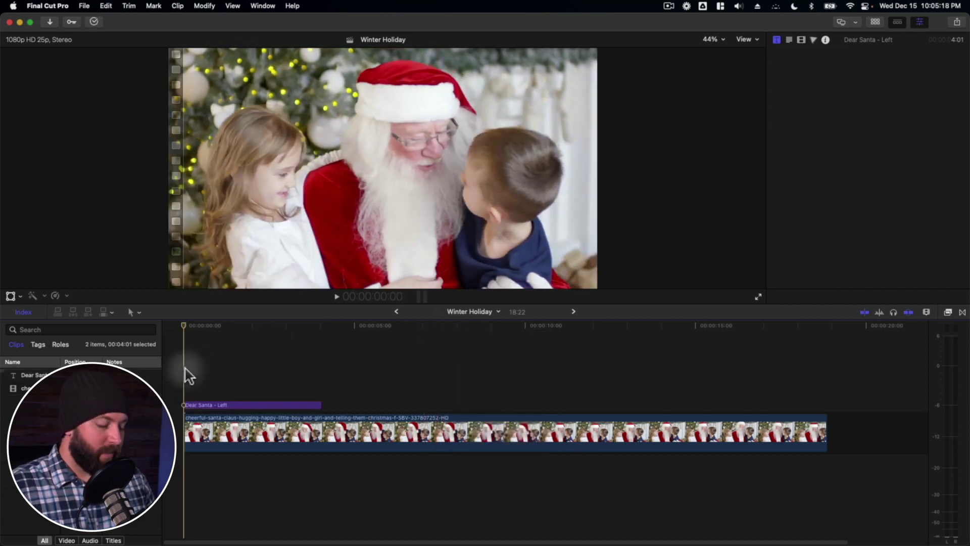
{"action": "key", "text": "space"}
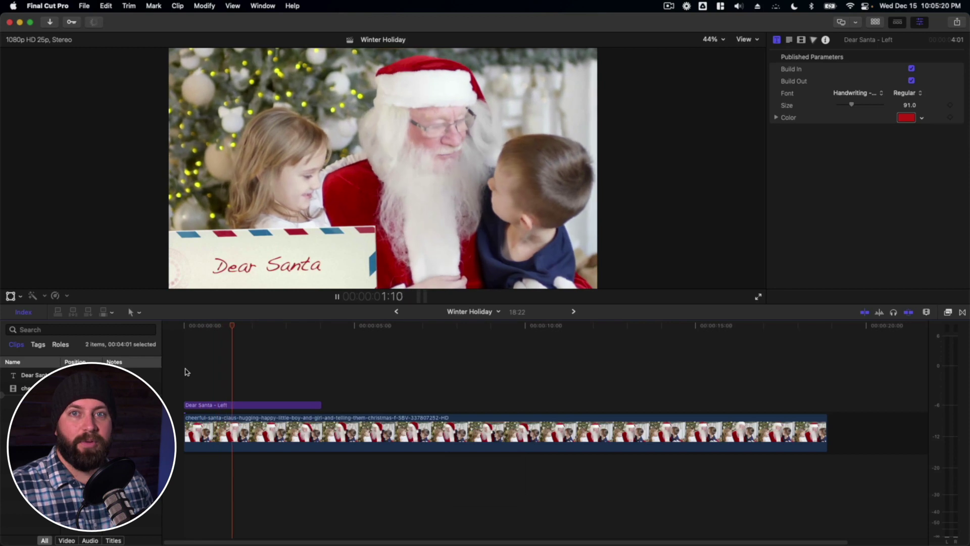
{"action": "key", "text": "space"}
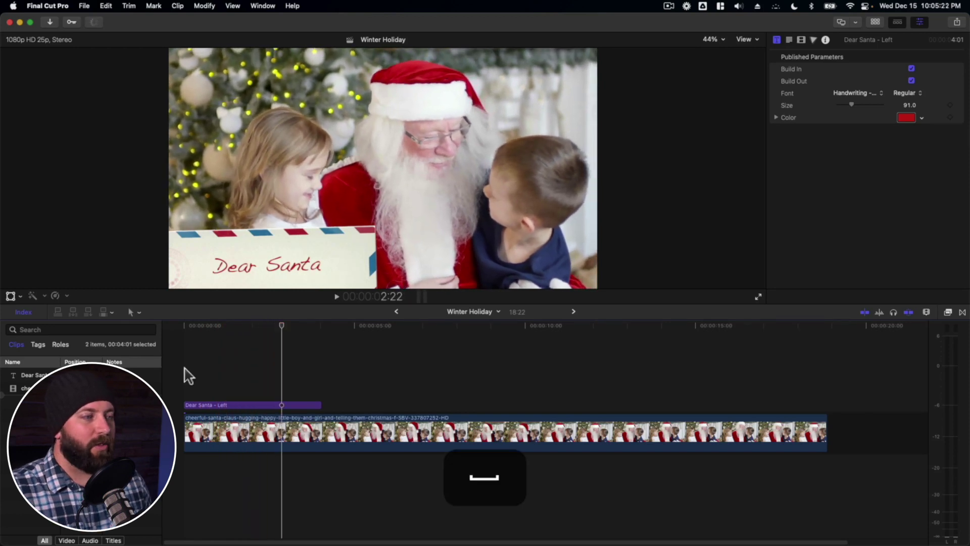
{"action": "left_click", "coordinate": [241, 405]}
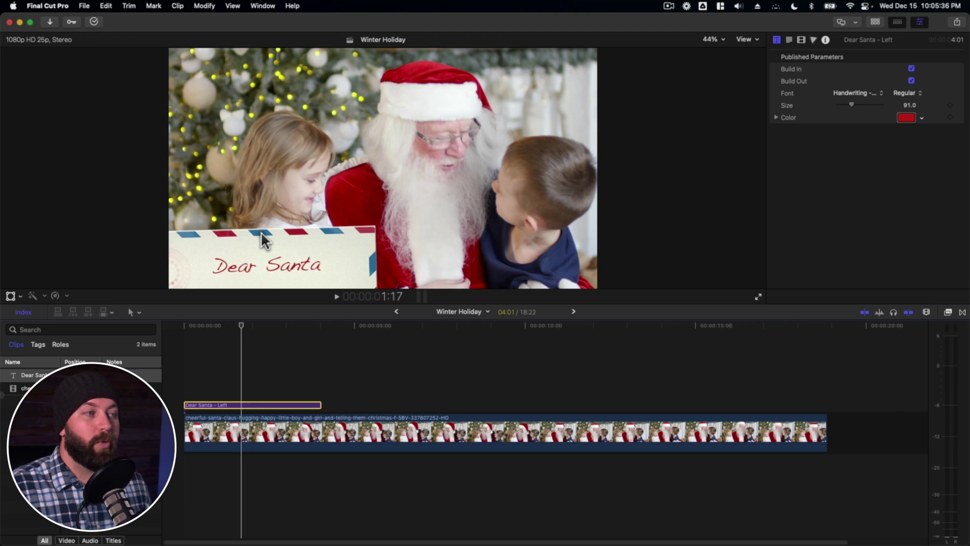
- In the Color inspector, add a Hue/Saturation Curves correction to the Dear Santa title clip
{"action": "left_click", "coordinate": [813, 40]}
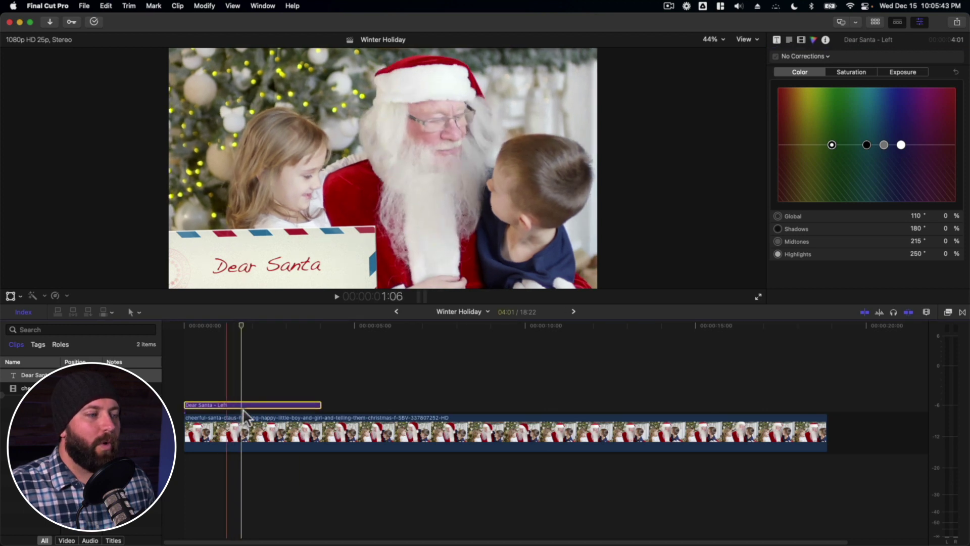
{"action": "left_click", "coordinate": [242, 404]}
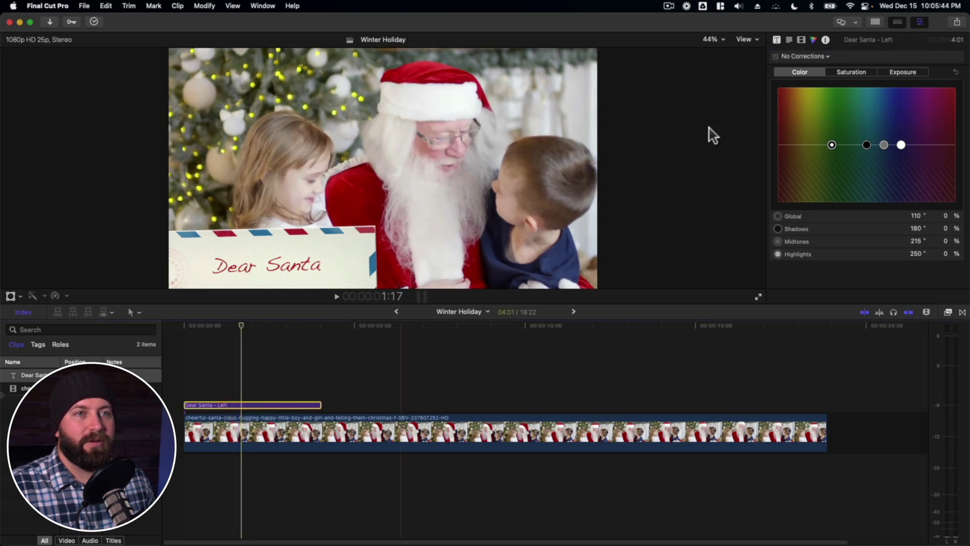
{"action": "left_click", "coordinate": [827, 56]}
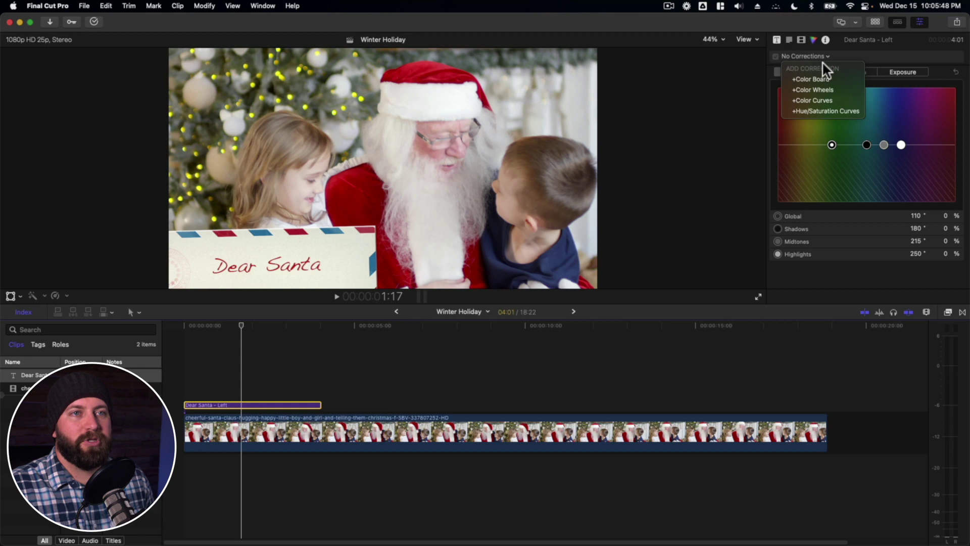
{"action": "left_click", "coordinate": [831, 110]}
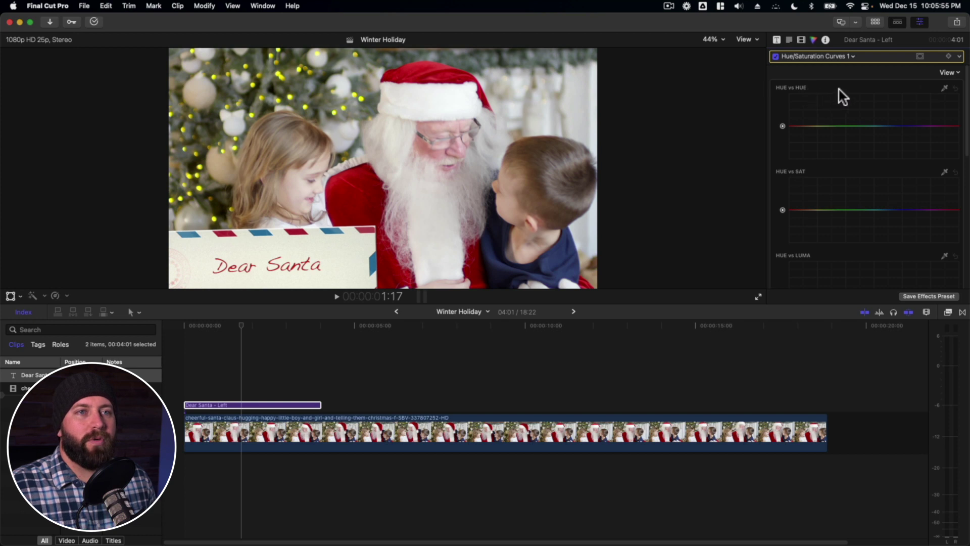
- Sample a red border stripe with the HUE vs HUE eyedropper, shift it to green, and review
{"action": "left_click", "coordinate": [945, 89]}
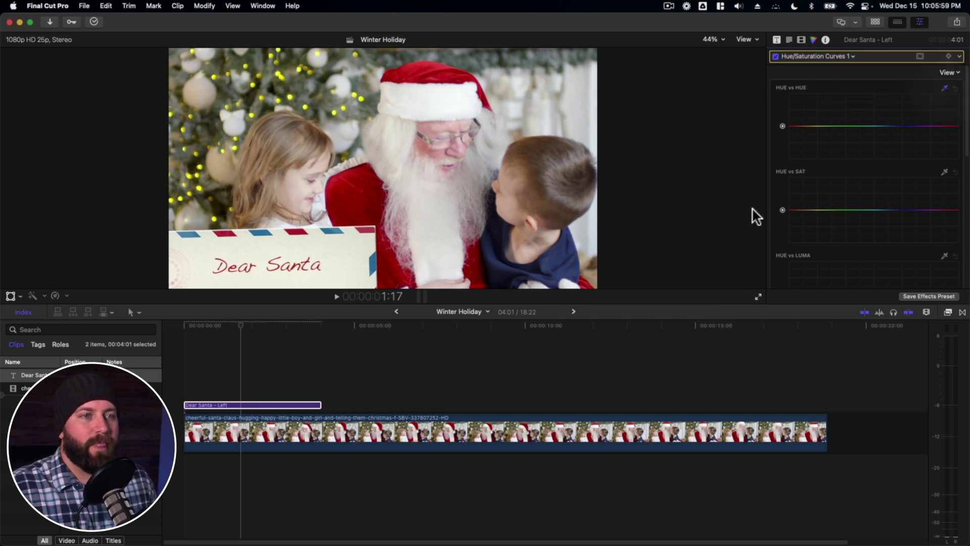
{"action": "left_click", "coordinate": [260, 233]}
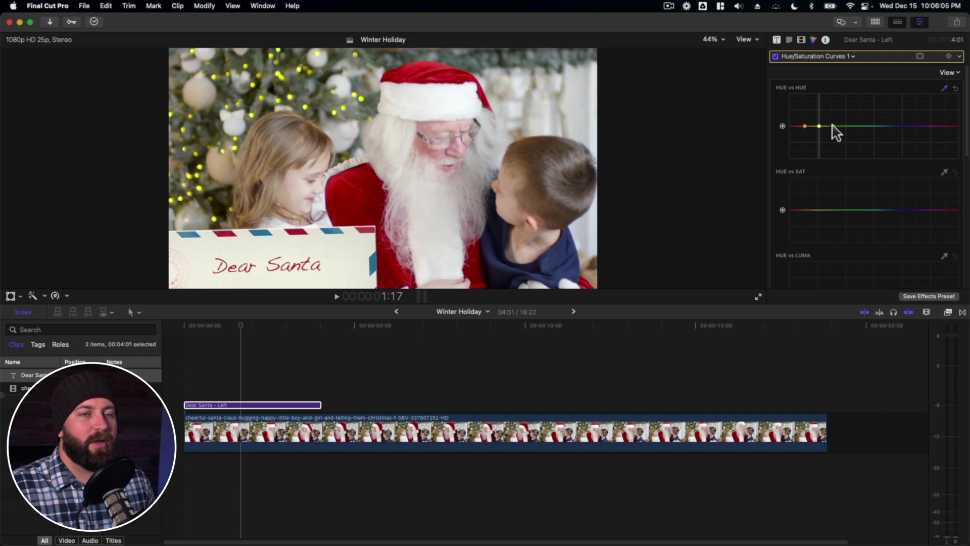
{"action": "left_click_drag", "start_coordinate": [820, 124], "coordinate": [850, 109]}
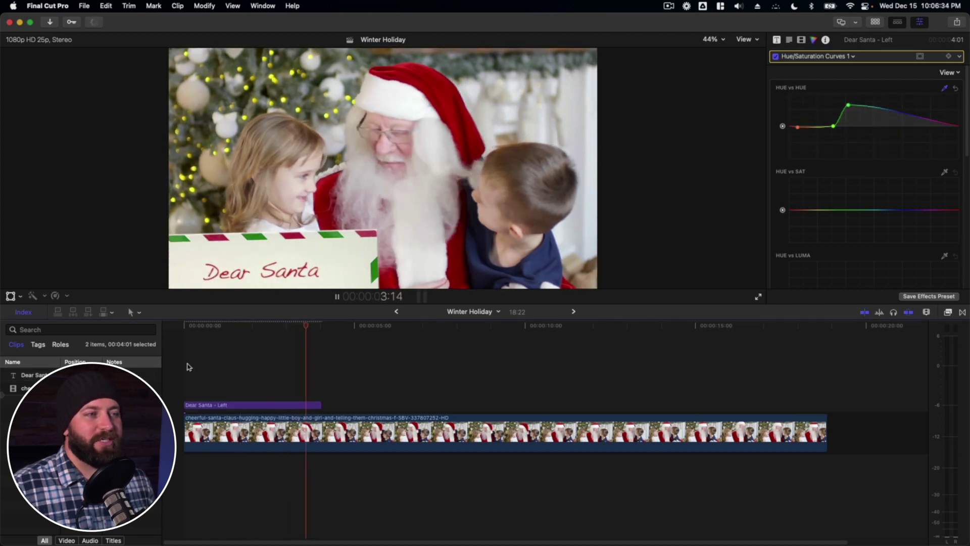
{"action": "left_click", "coordinate": [256, 374]}
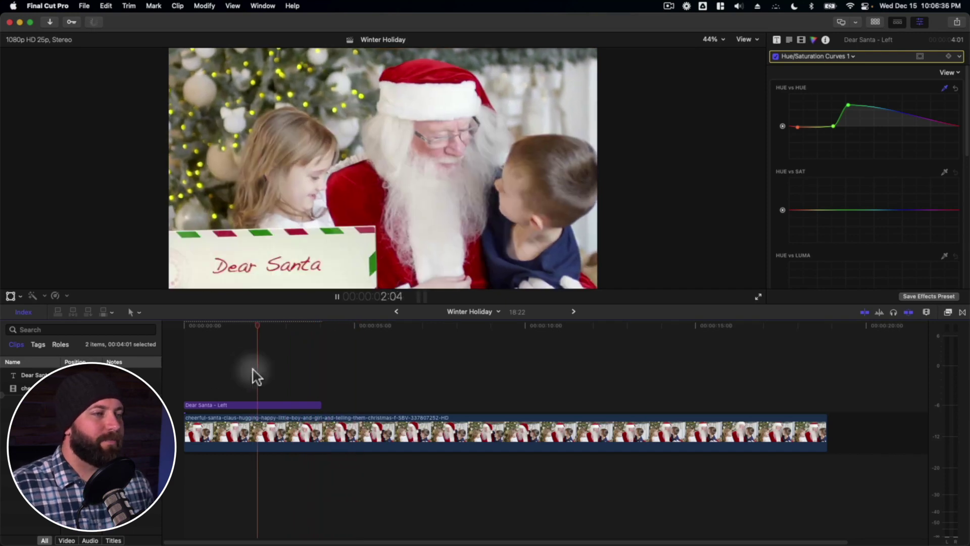
{"action": "key", "text": "space"}
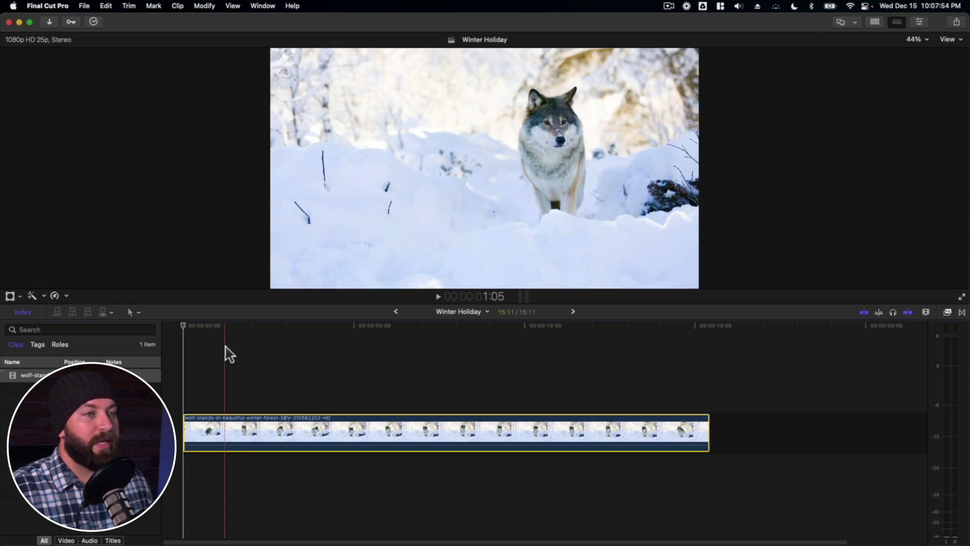
- Place snow-background-2 above the wolf clip and trim it to end with the wolf clip
{"action": "key", "text": "space"}
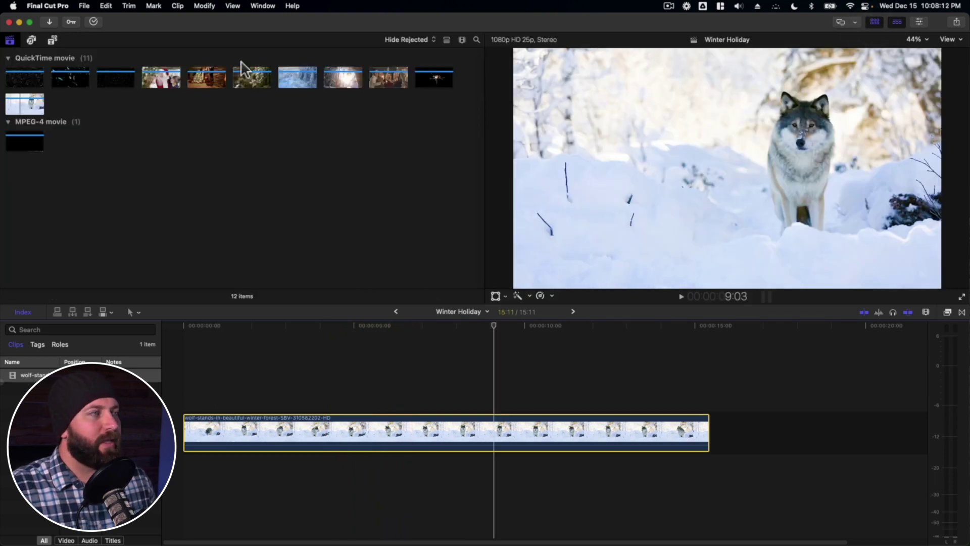
{"action": "left_click", "coordinate": [11, 73]}
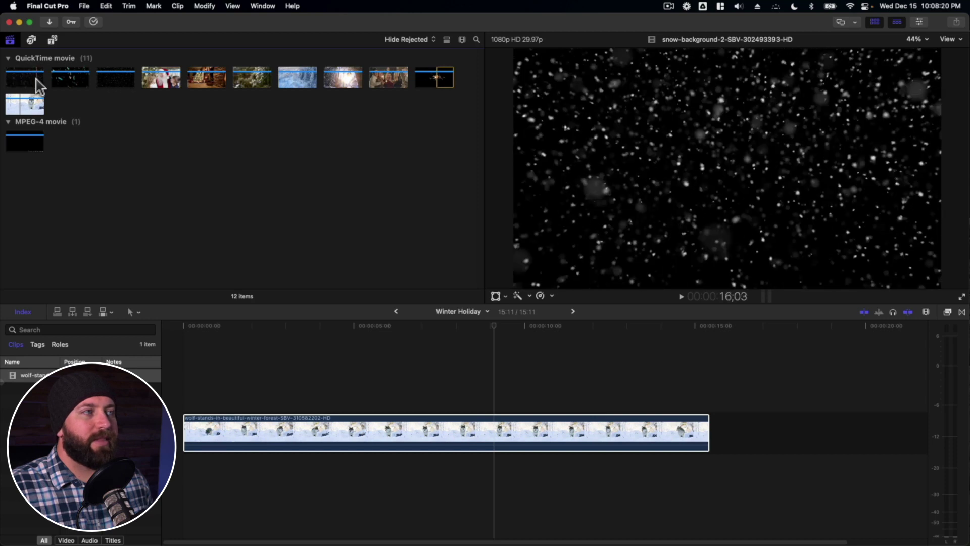
{"action": "left_click_drag", "start_coordinate": [23, 80], "coordinate": [192, 389]}
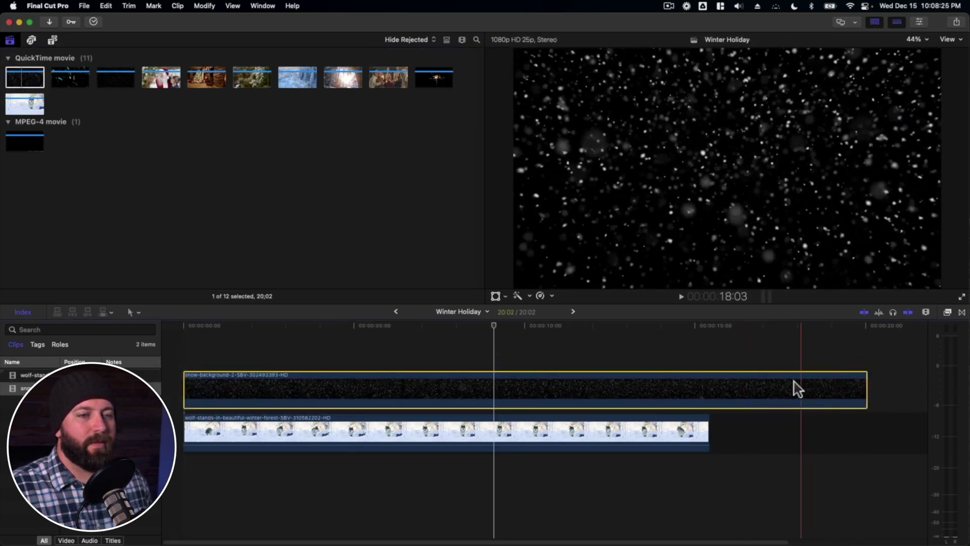
{"action": "left_click_drag", "start_coordinate": [866, 389], "coordinate": [709, 392]}
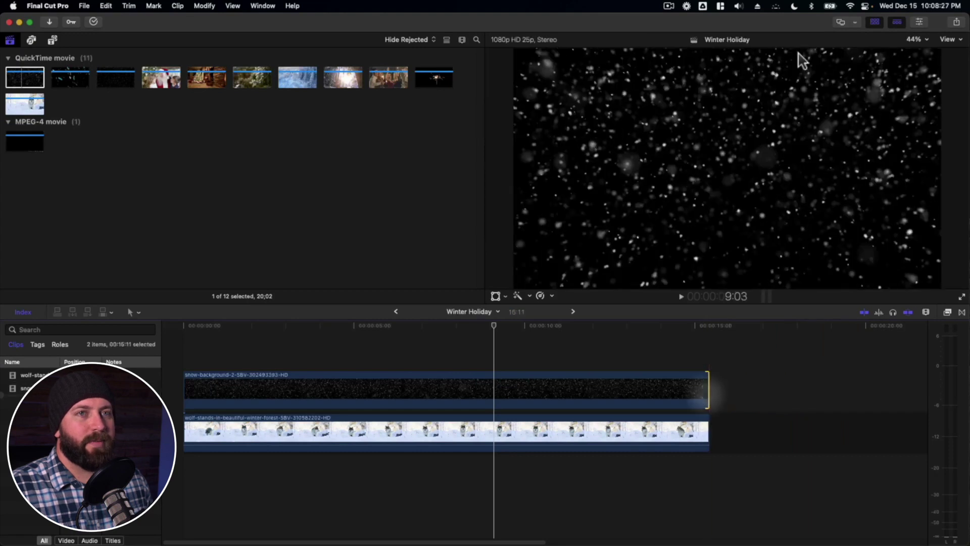
{"action": "left_click", "coordinate": [875, 22]}
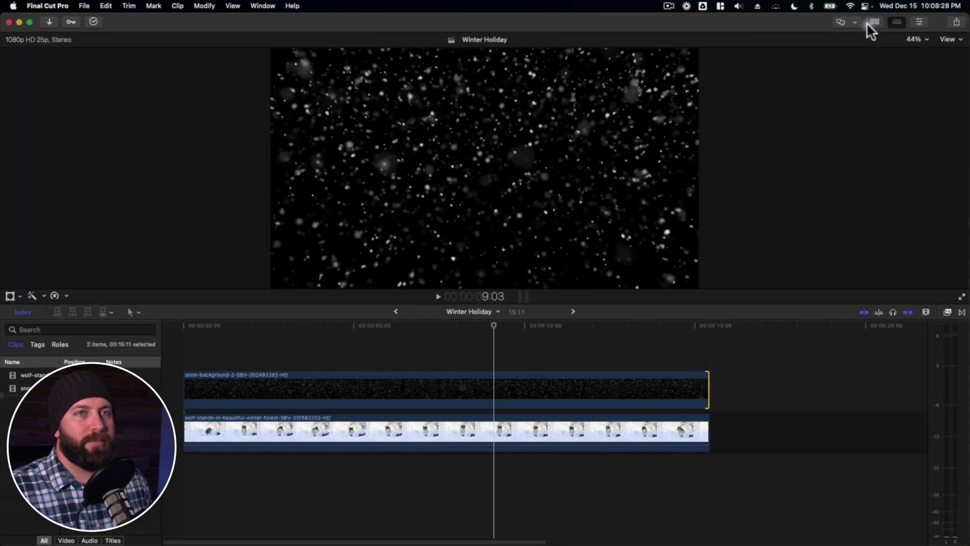
{"action": "left_click", "coordinate": [446, 349]}
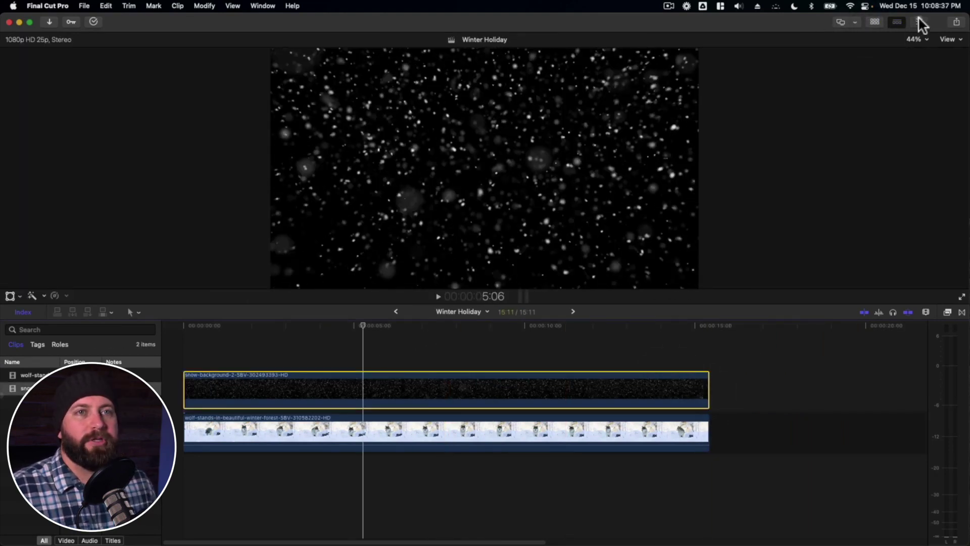
{"action": "left_click", "coordinate": [920, 22]}
- Set the snow clip's Blend Mode to Screen in the Video inspector and preview the composite
{"action": "left_click", "coordinate": [776, 39]}
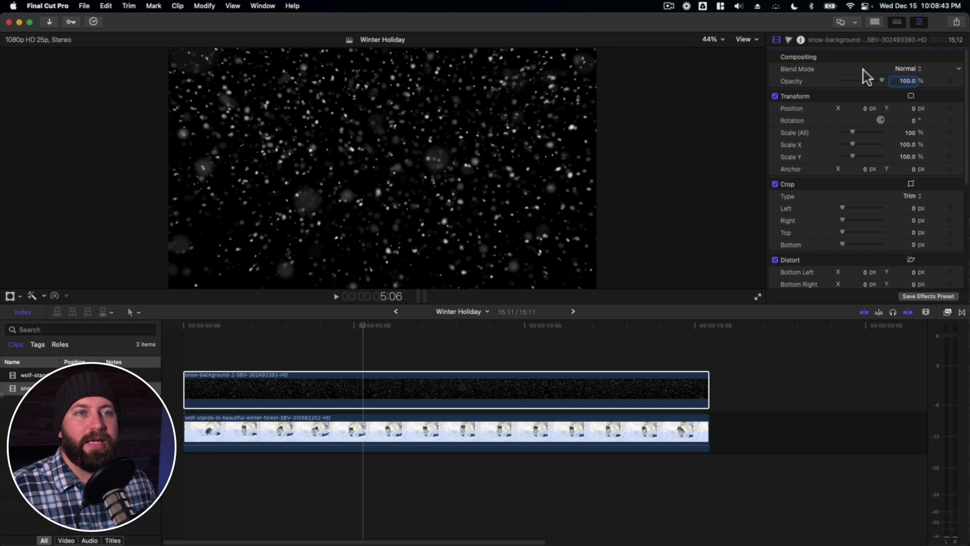
{"action": "left_click", "coordinate": [913, 70]}
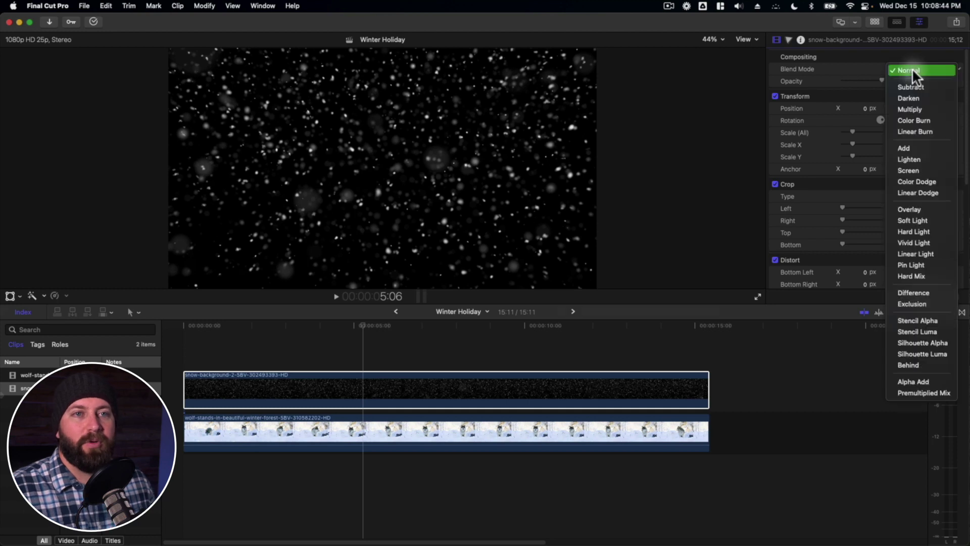
{"action": "left_click", "coordinate": [921, 170]}
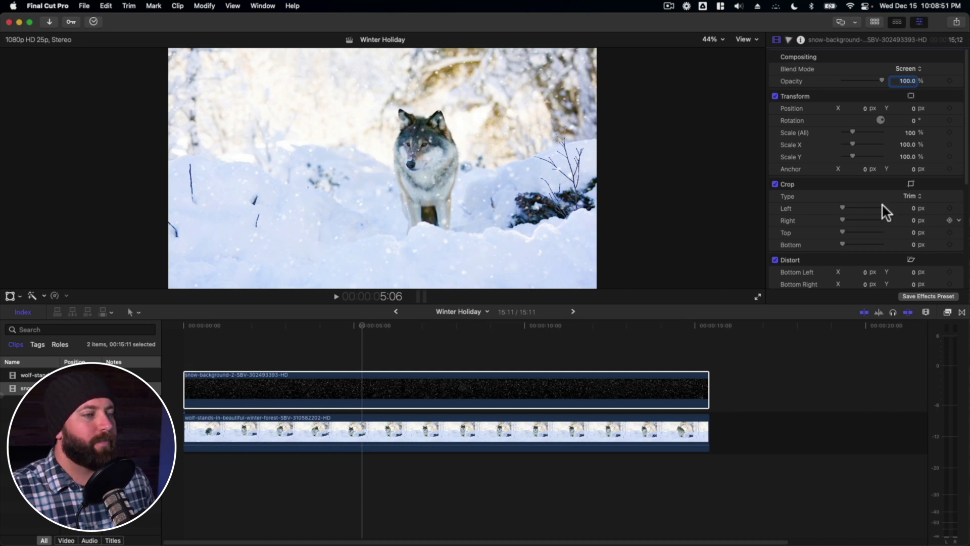
{"action": "left_click", "coordinate": [180, 348]}
{"action": "key", "text": "space"}
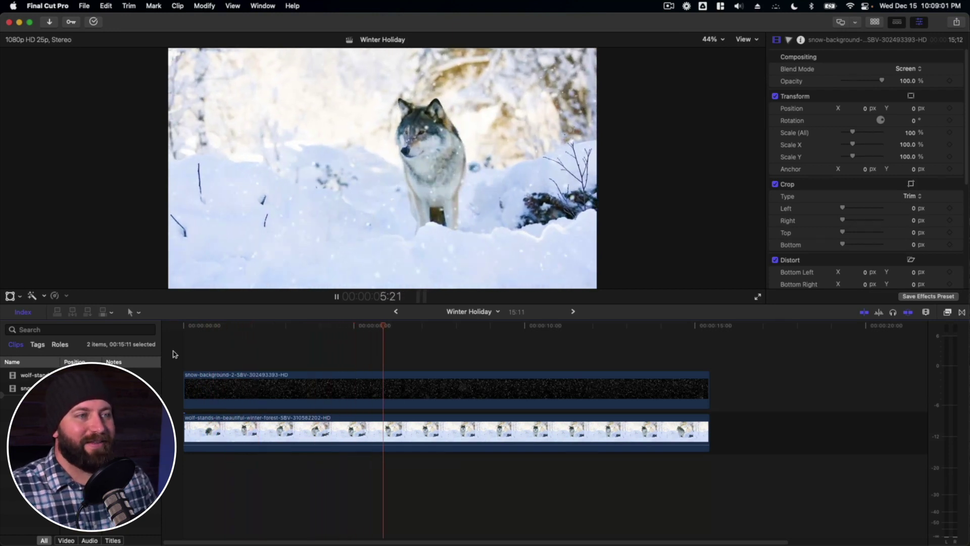
{"action": "key", "text": "space"}
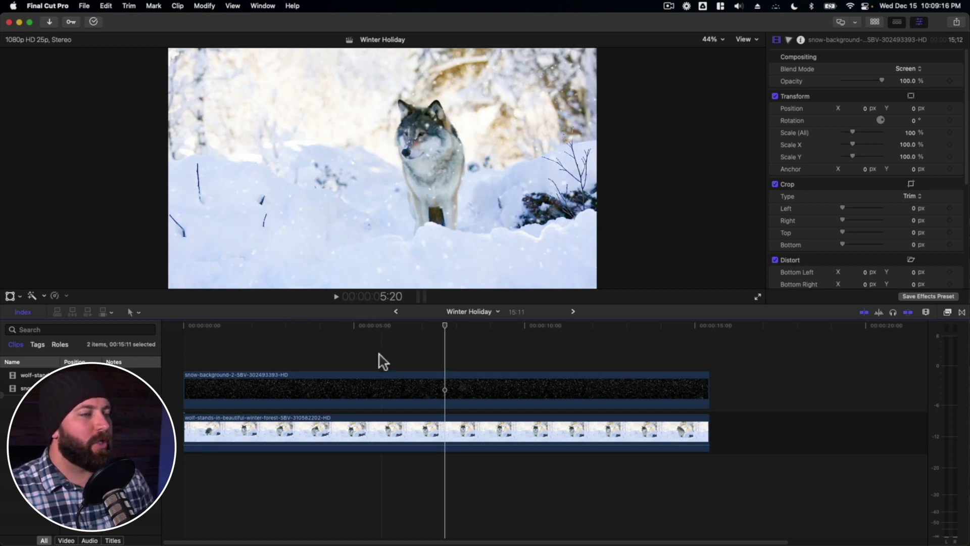
- Delete the snow clip, drop snow-background-2 onto the viewer as a tracker, and analyze motion
{"action": "left_click", "coordinate": [350, 389]}
{"action": "key", "text": "BackSpace"}
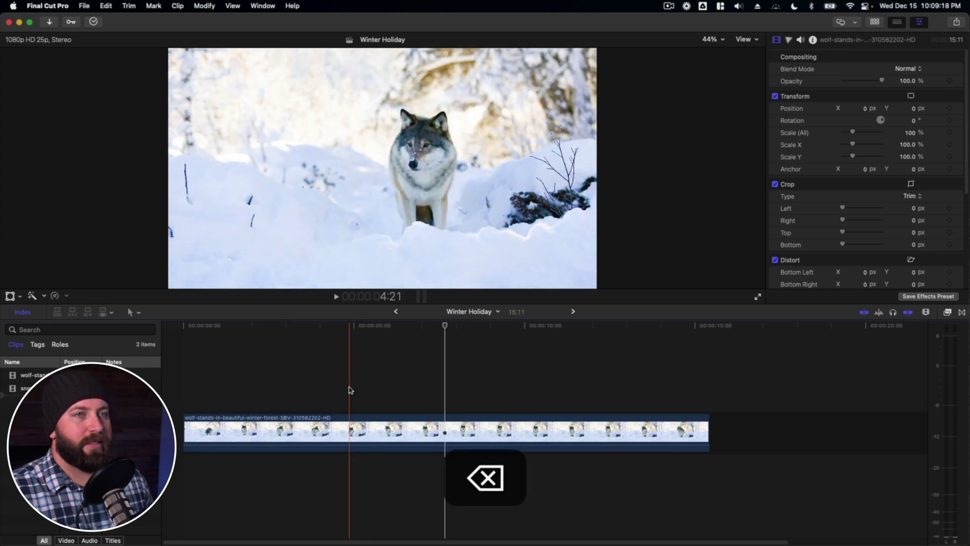
{"action": "left_click", "coordinate": [875, 22]}
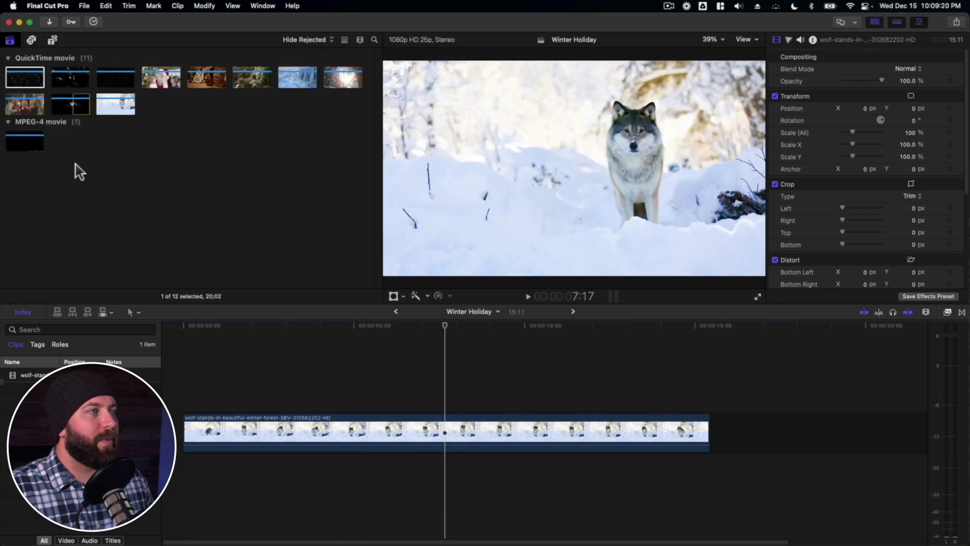
{"action": "left_click", "coordinate": [16, 79]}
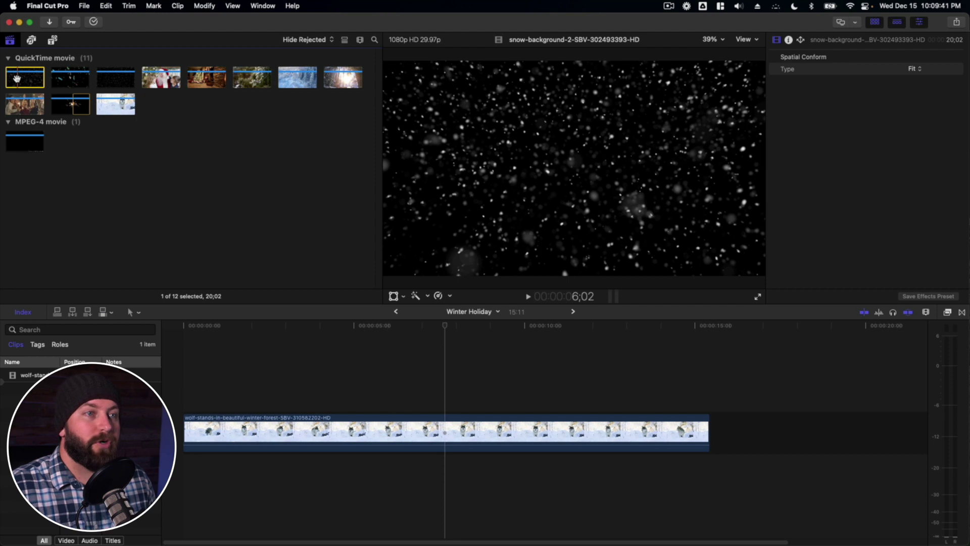
{"action": "left_click_drag", "start_coordinate": [16, 79], "coordinate": [733, 209]}
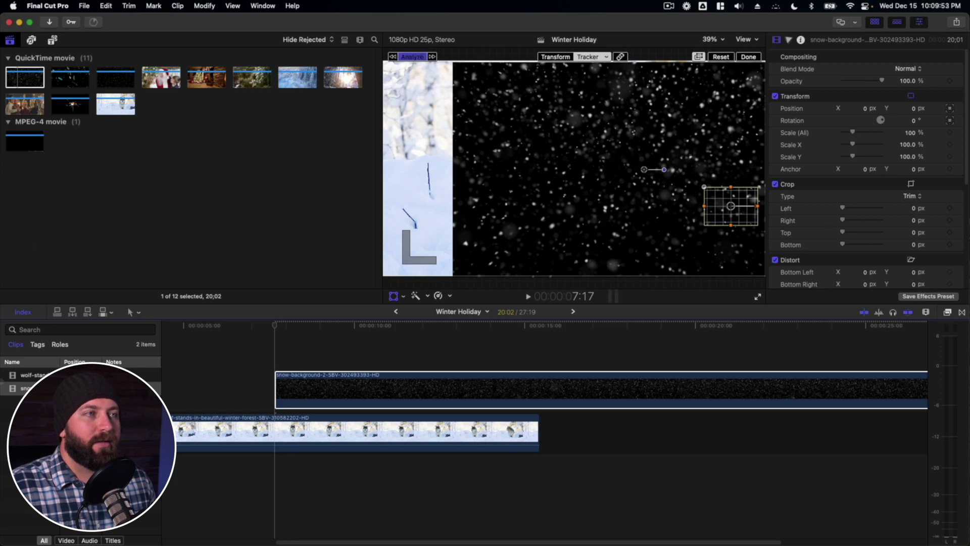
{"action": "left_click", "coordinate": [412, 57]}
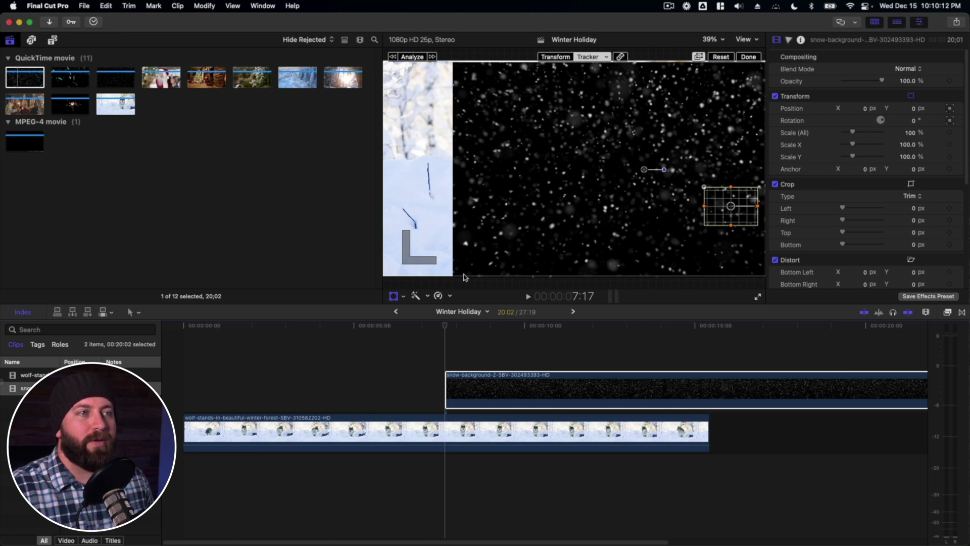
- Shift the tracked snow layer left, scale it to 111%, and set its blend mode to Screen
{"action": "left_click_drag", "start_coordinate": [644, 171], "coordinate": [575, 169]}
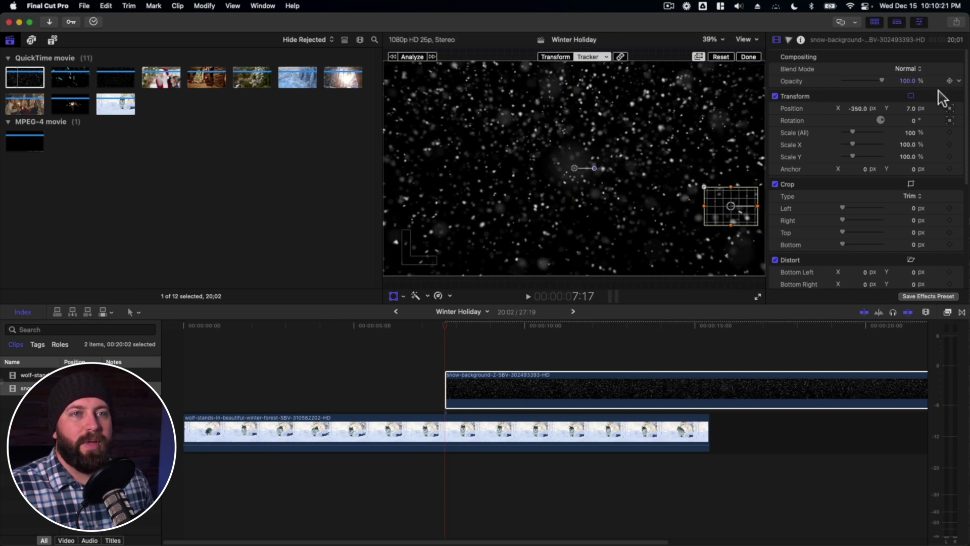
{"action": "left_click_drag", "start_coordinate": [853, 135], "coordinate": [853, 137]}
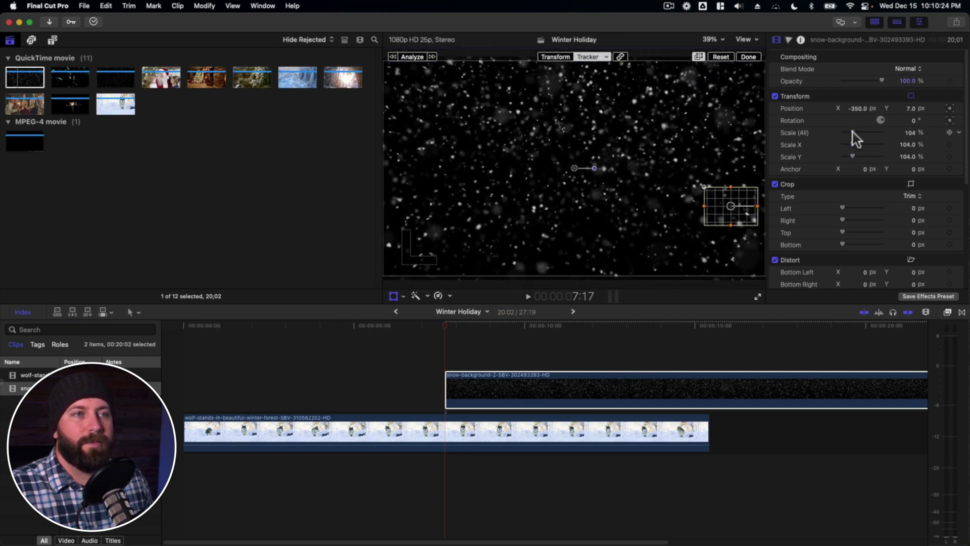
{"action": "left_click", "coordinate": [902, 67]}
{"action": "left_click", "coordinate": [908, 170]}
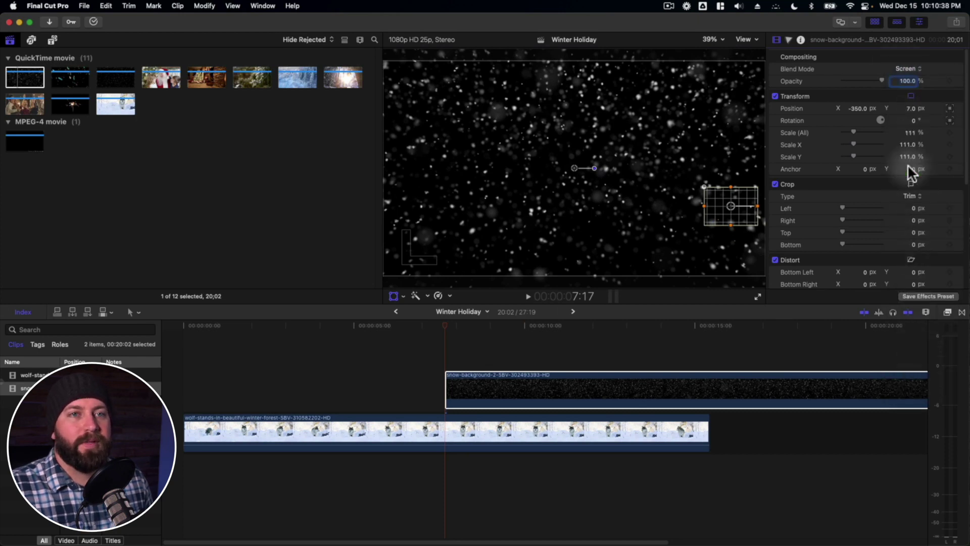
- Move the snow clip to the start of the timeline and play the composite
{"action": "left_click", "coordinate": [449, 382]}
{"action": "left_click_drag", "start_coordinate": [451, 382], "coordinate": [190, 392]}
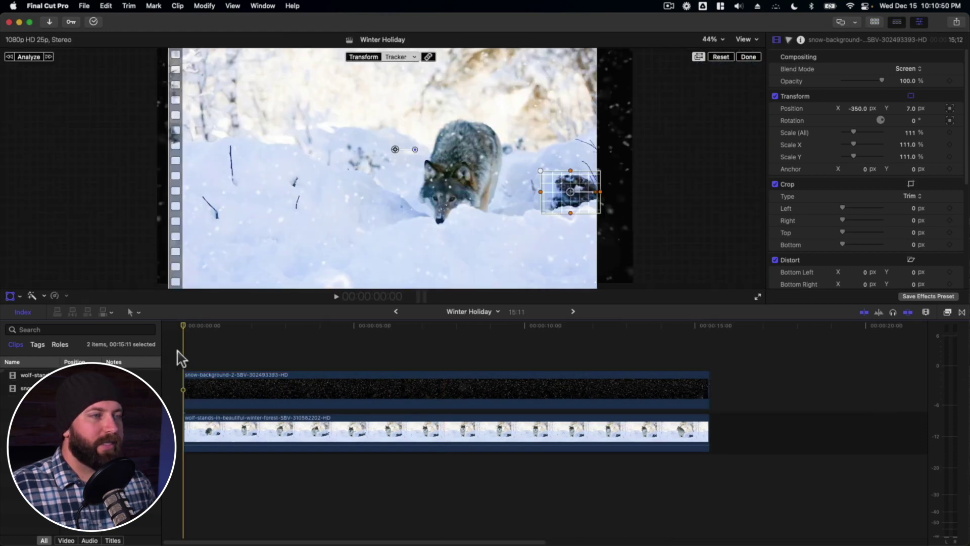
{"action": "key", "text": "space"}
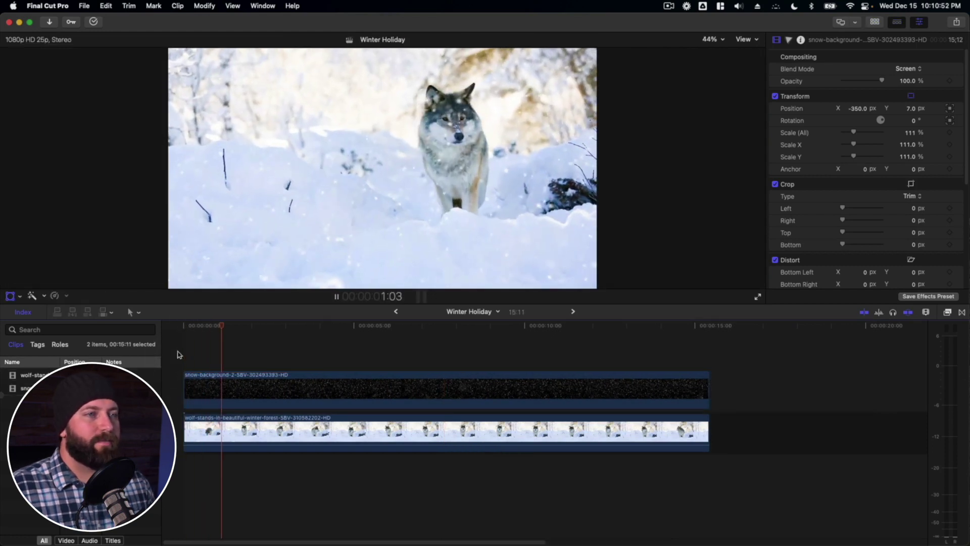
{"action": "key", "text": "space"}
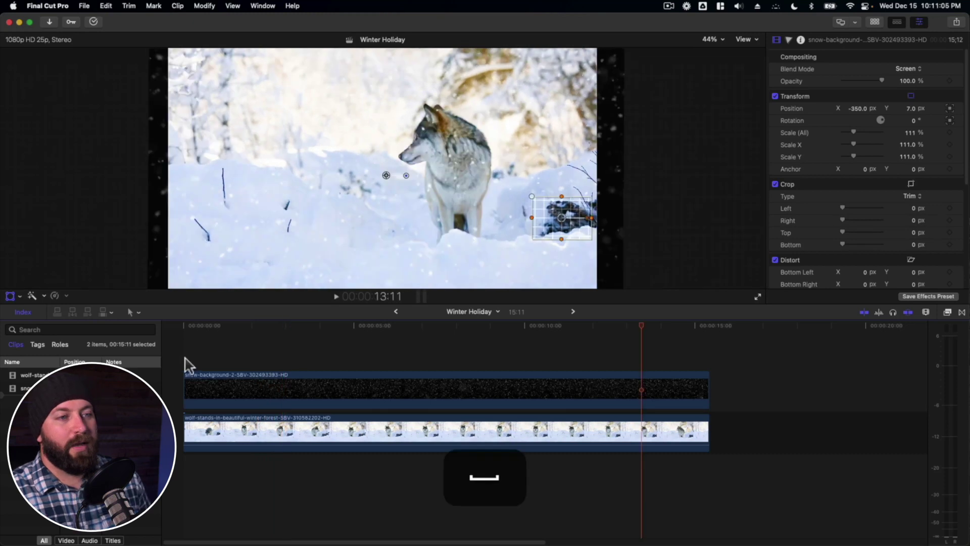
- Duplicate the snow clip onto a layer above at 190% scale and 43.87% opacity; dim the lower slightly
{"action": "left_click", "coordinate": [368, 383]}
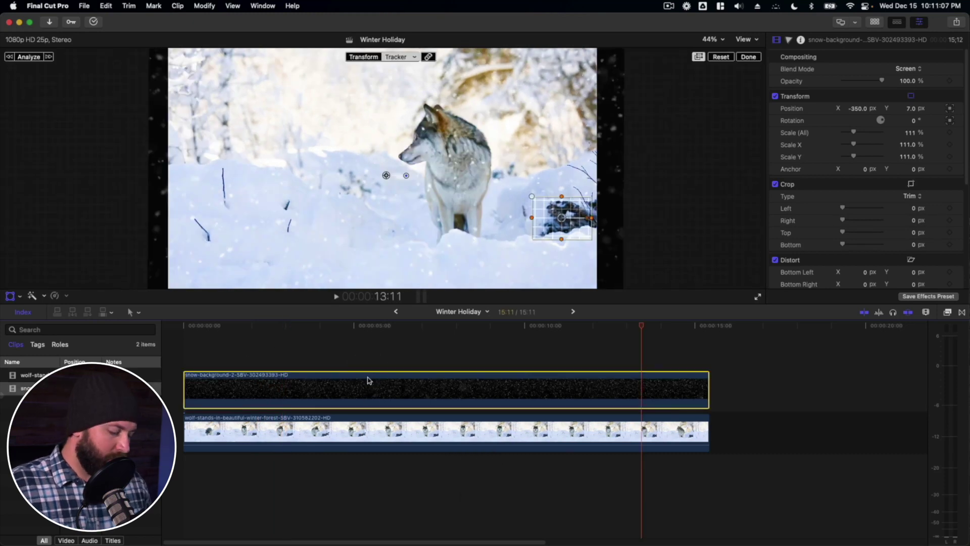
{"action": "key", "text": "alt"}
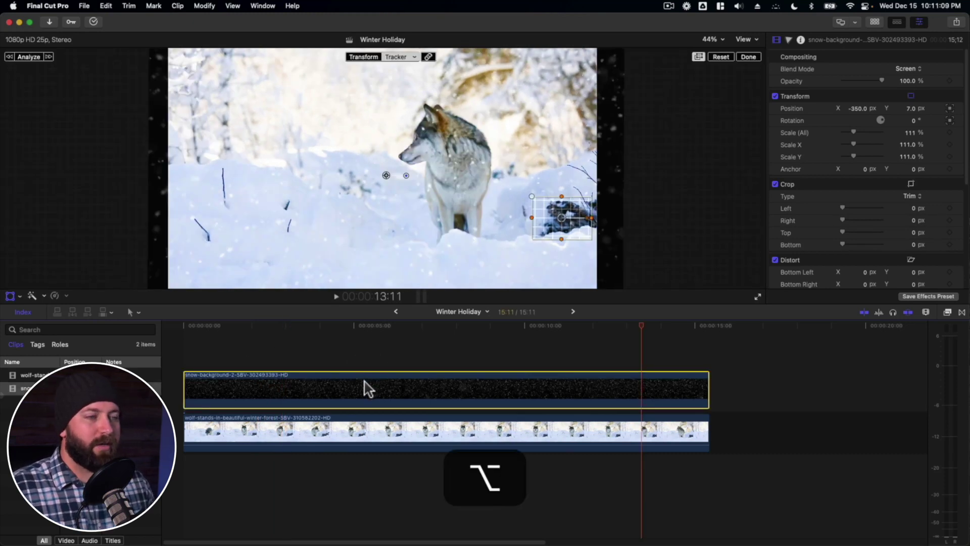
{"action": "left_click_drag", "start_coordinate": [367, 393], "coordinate": [362, 342]}
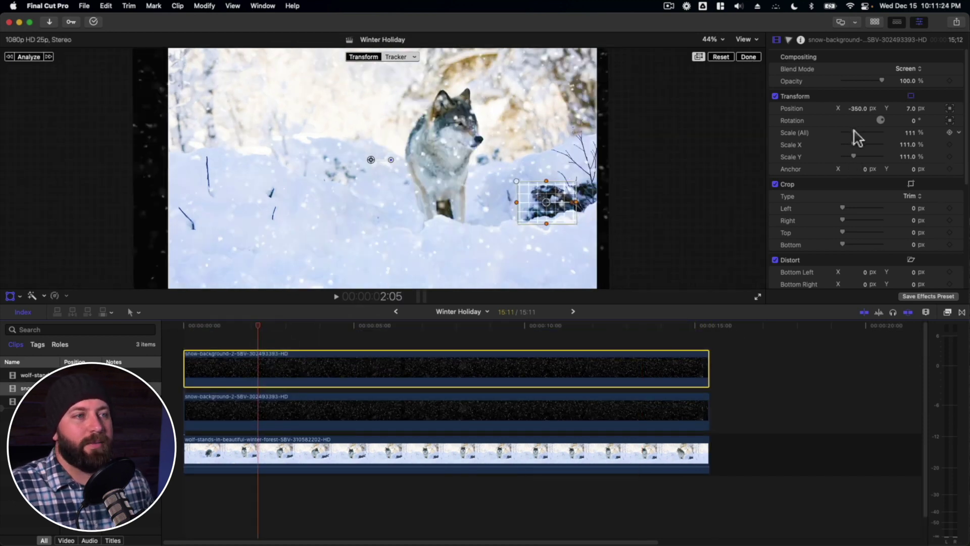
{"action": "left_click_drag", "start_coordinate": [854, 132], "coordinate": [861, 133]}
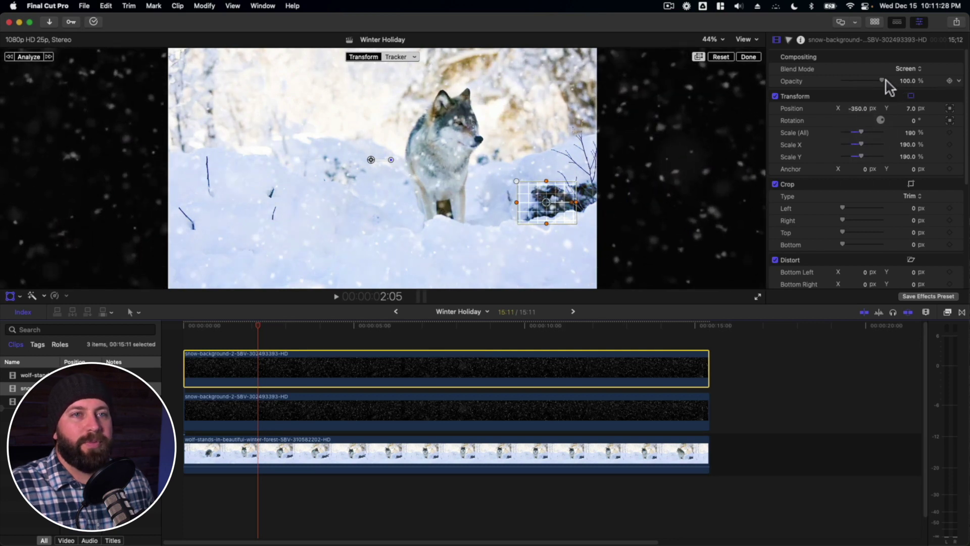
{"action": "left_click_drag", "start_coordinate": [885, 80], "coordinate": [863, 91]}
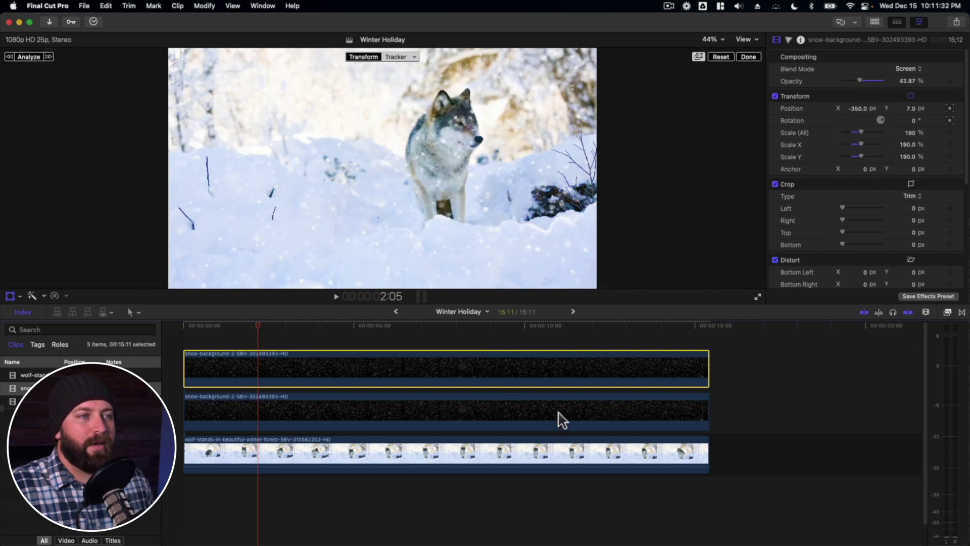
{"action": "left_click", "coordinate": [557, 418]}
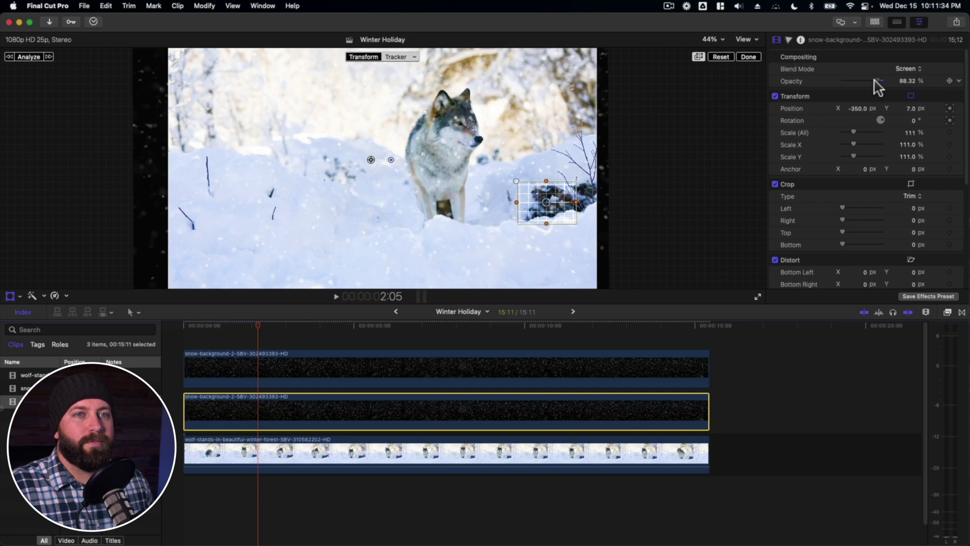
{"action": "left_click_drag", "start_coordinate": [877, 87], "coordinate": [875, 87]}
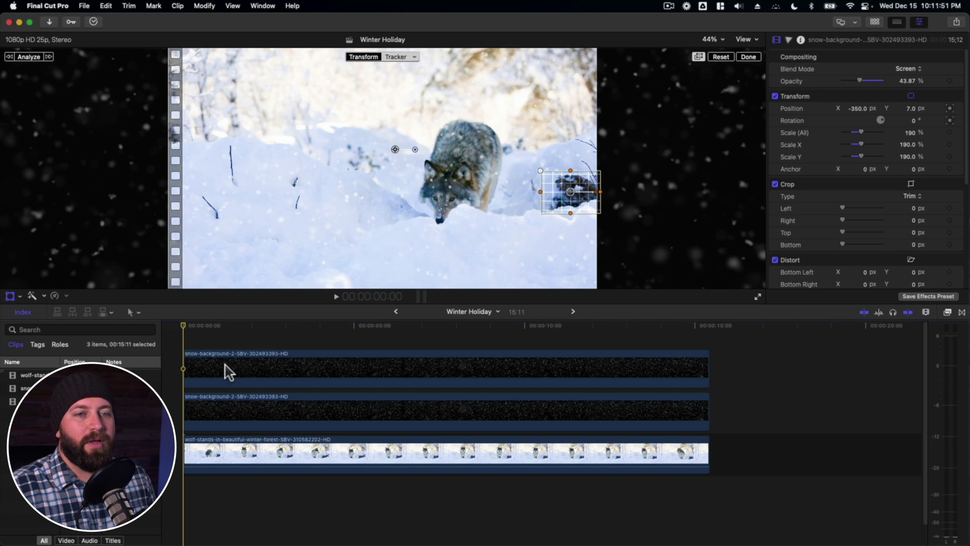
- Apply a Gaussian blur to the top snow clip and set its Amount to 7.26
{"action": "left_click", "coordinate": [948, 312]}
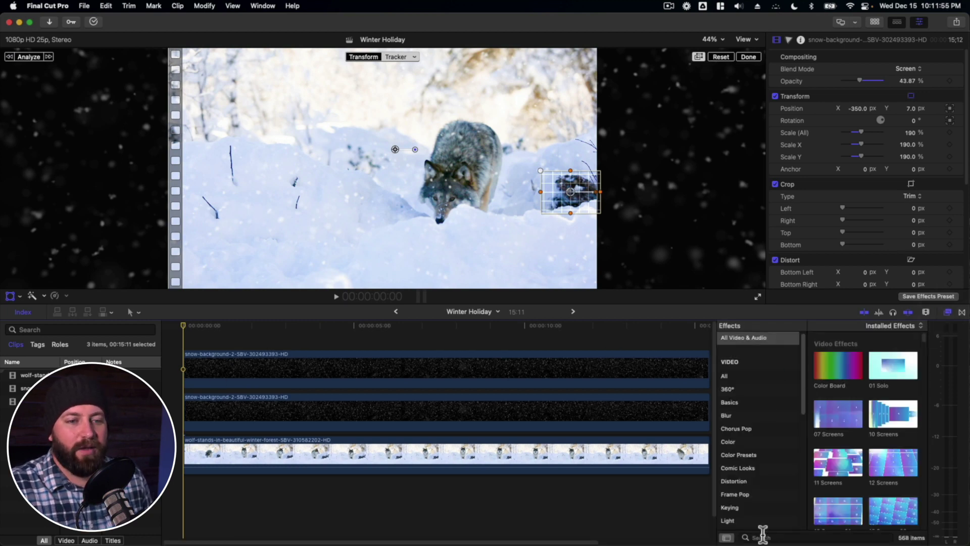
{"action": "left_click", "coordinate": [735, 416]}
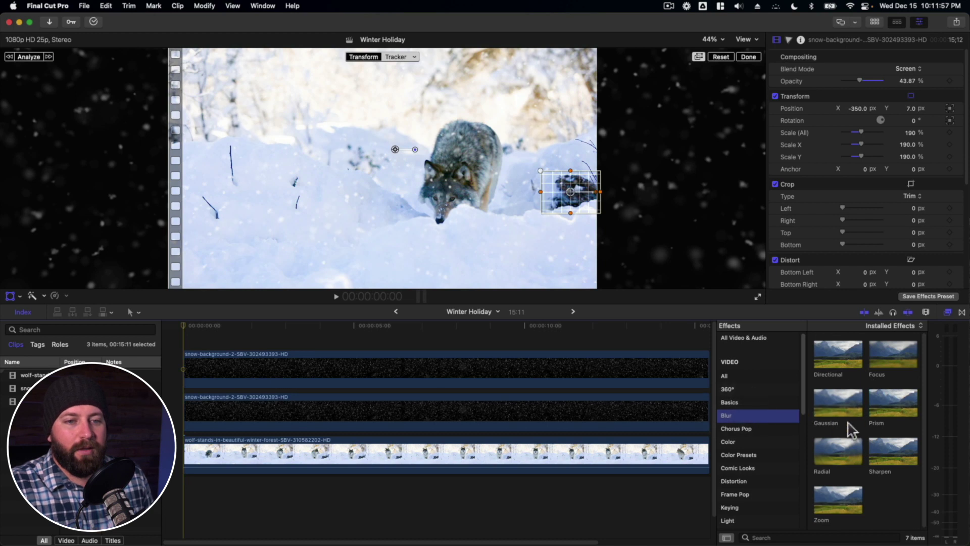
{"action": "left_click_drag", "start_coordinate": [837, 413], "coordinate": [558, 373]}
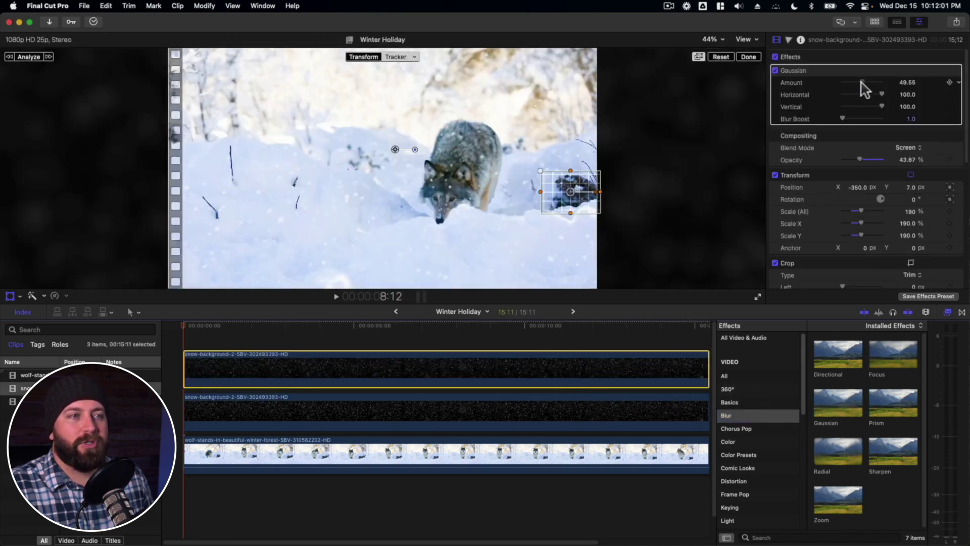
{"action": "left_click_drag", "start_coordinate": [862, 82], "coordinate": [841, 82]}
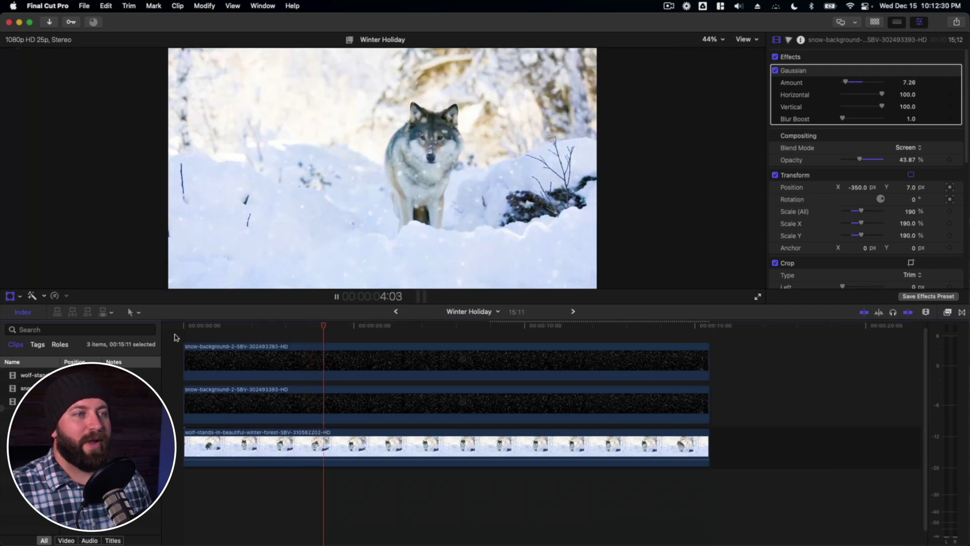